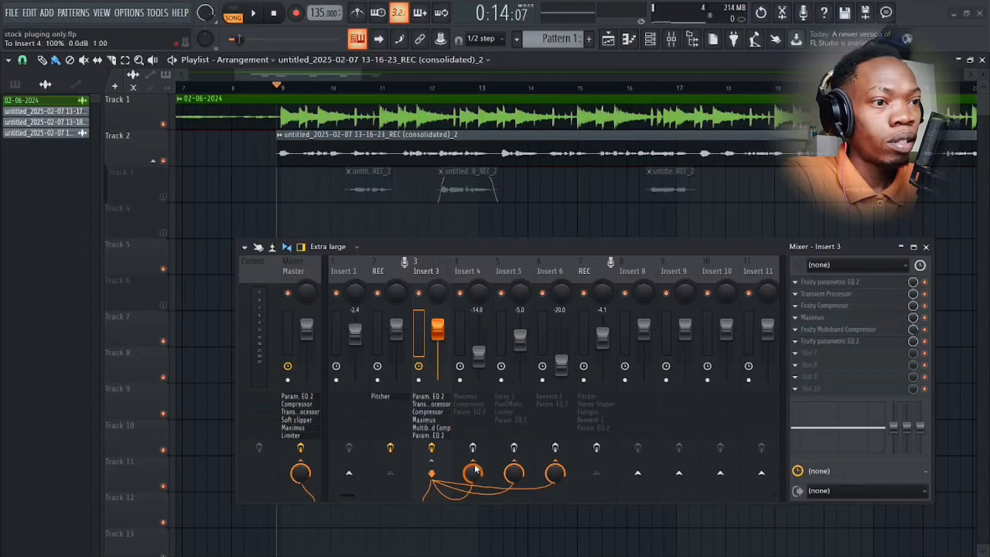
Bypass Maximus and Fruity Compressor on mixer Insert 4, and play the song briefly without them.
click(470, 264)
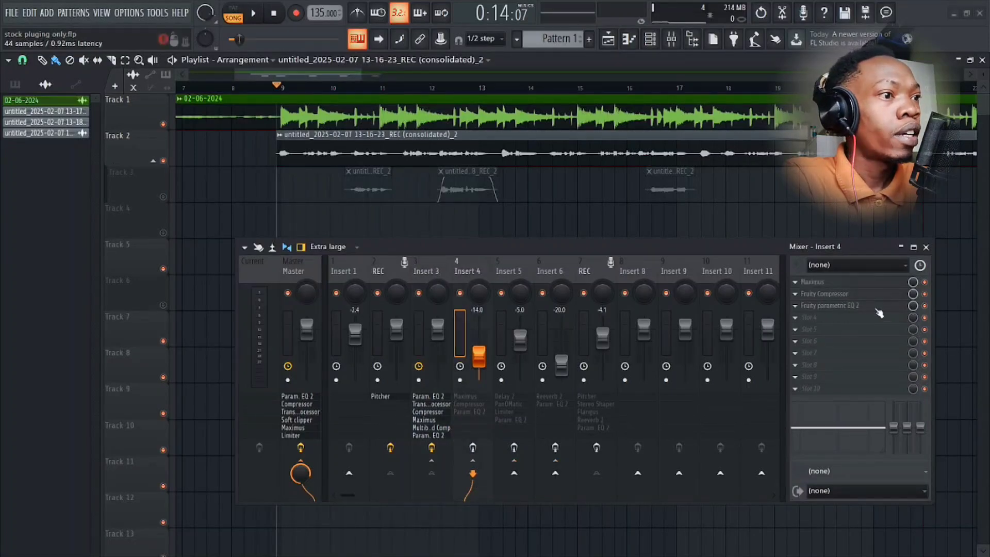
click(924, 282)
click(924, 294)
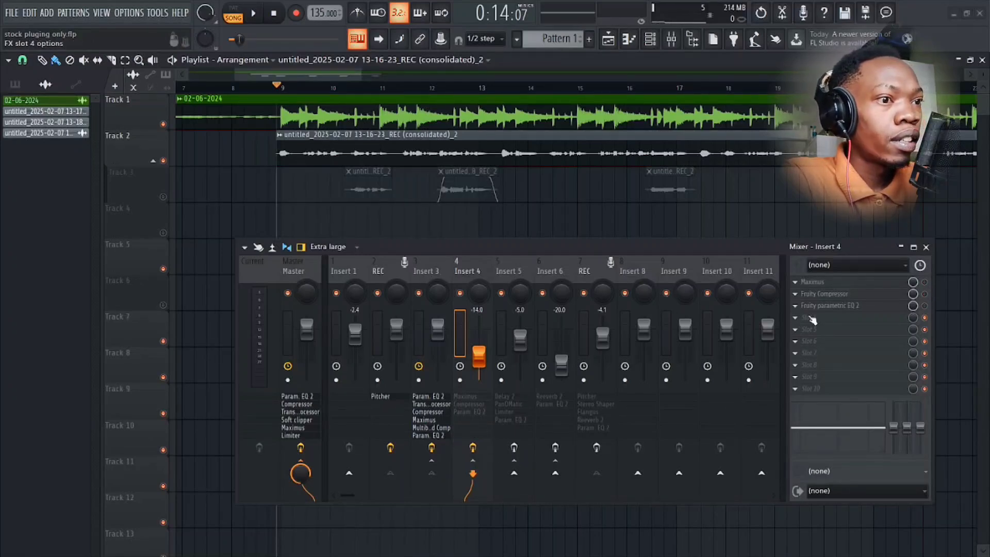
key(space)
key(space)
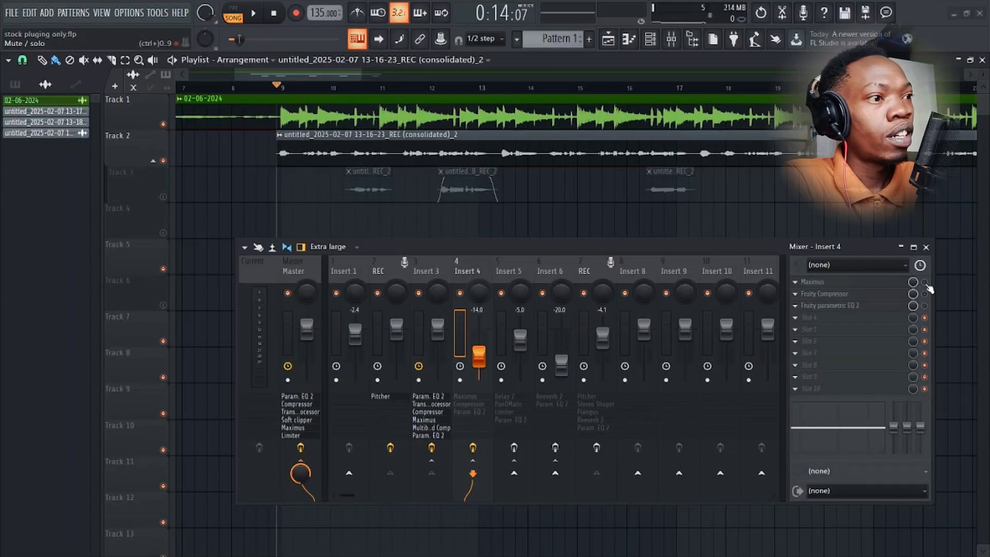
Enable Maximus on Insert 4 and open its settings, arranged clear of the mixer for inspection.
click(925, 283)
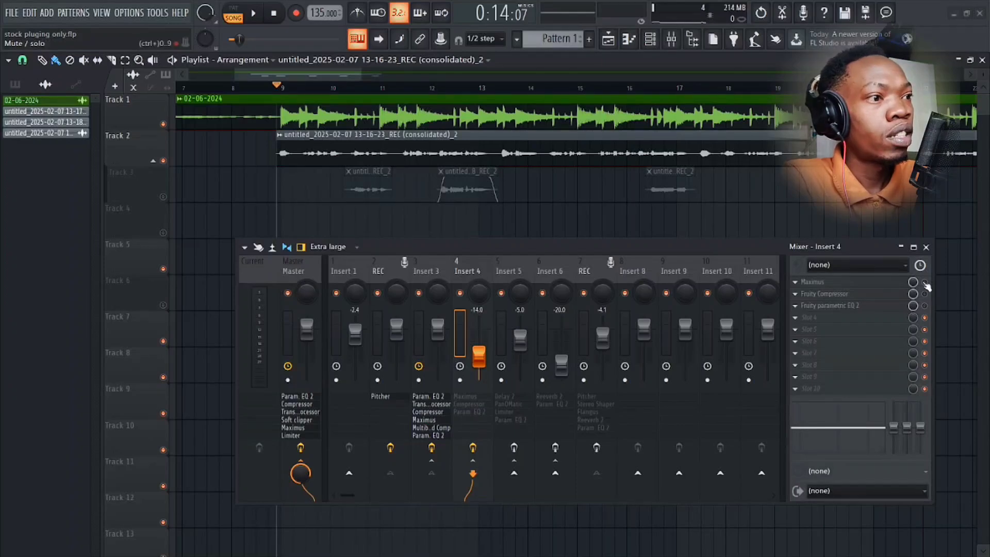
click(867, 282)
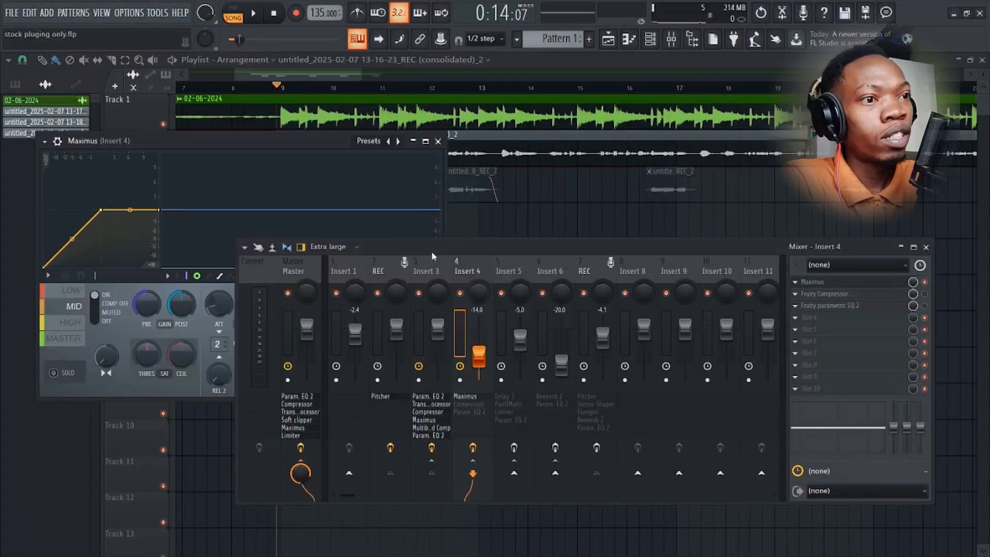
drag(432, 253, 381, 421)
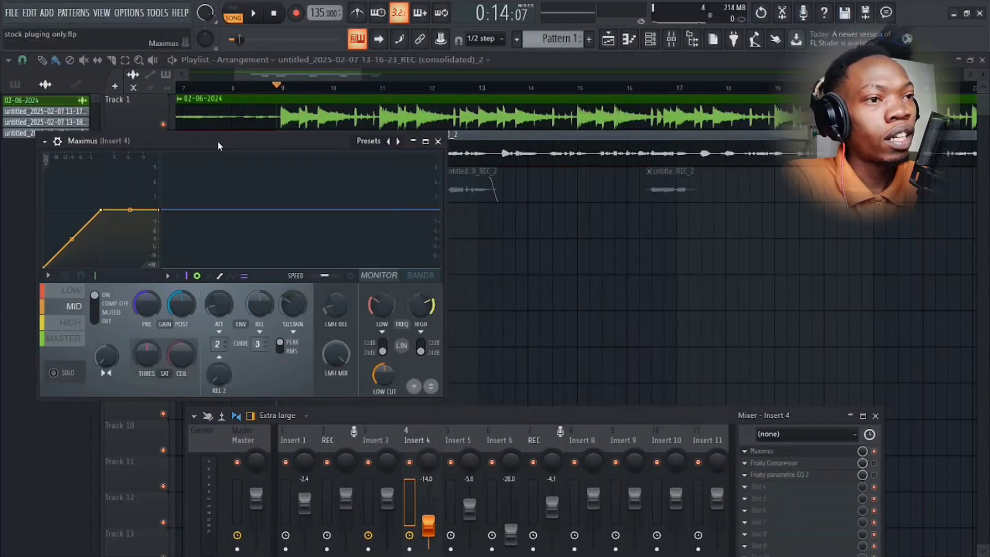
drag(217, 141, 520, 111)
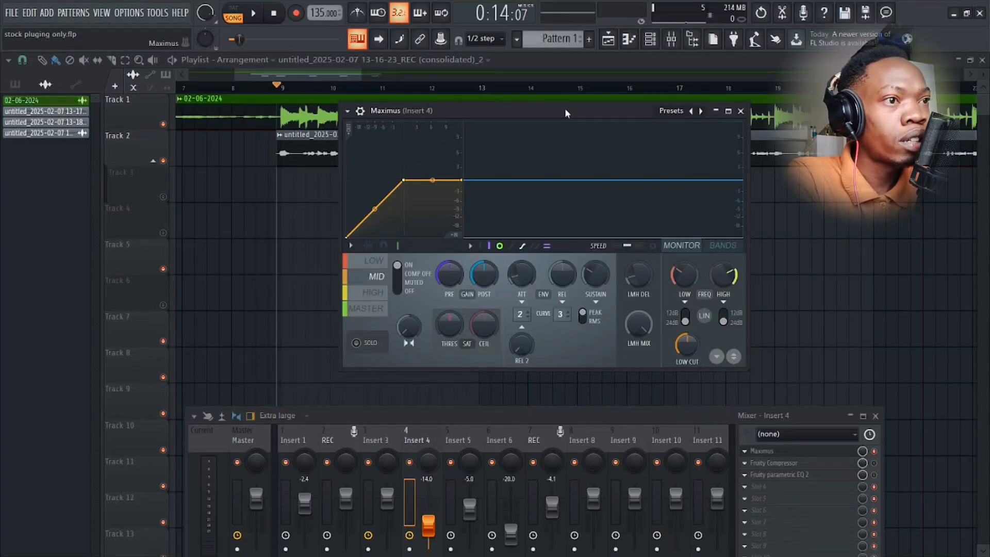
drag(566, 112, 553, 105)
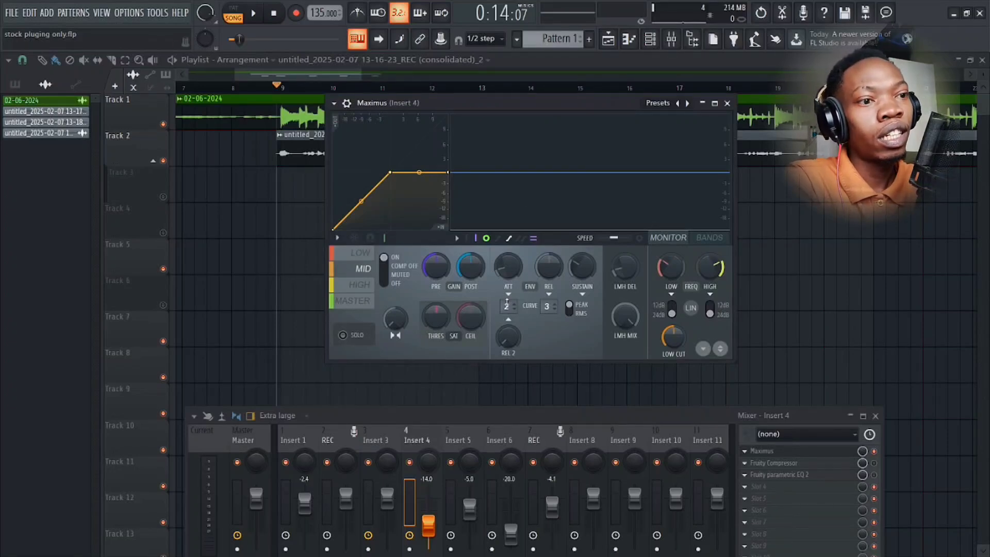
Open and enable Fruity Compressor on Insert 4, examine its settings, and close both the compressor and Maximus windows.
drag(474, 414, 472, 268)
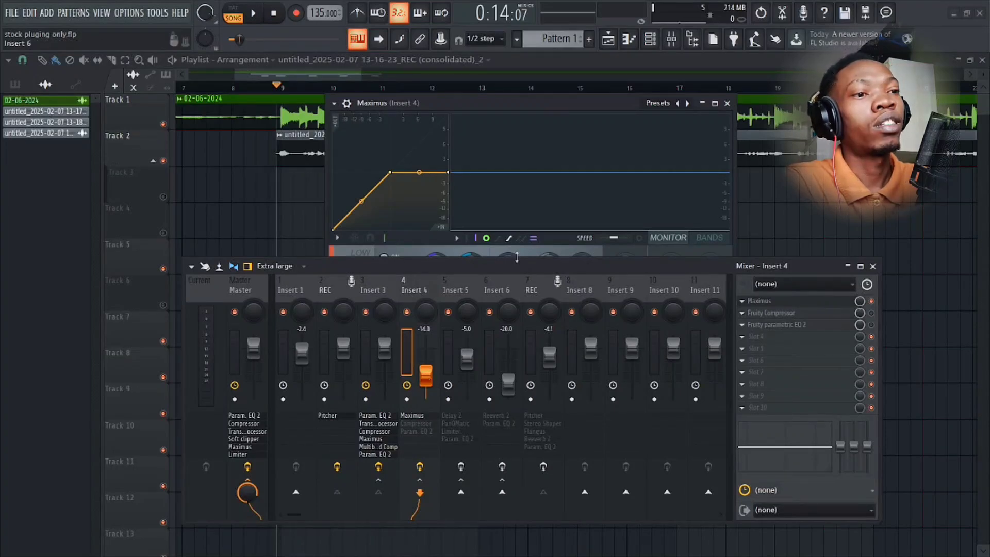
drag(580, 263, 573, 266)
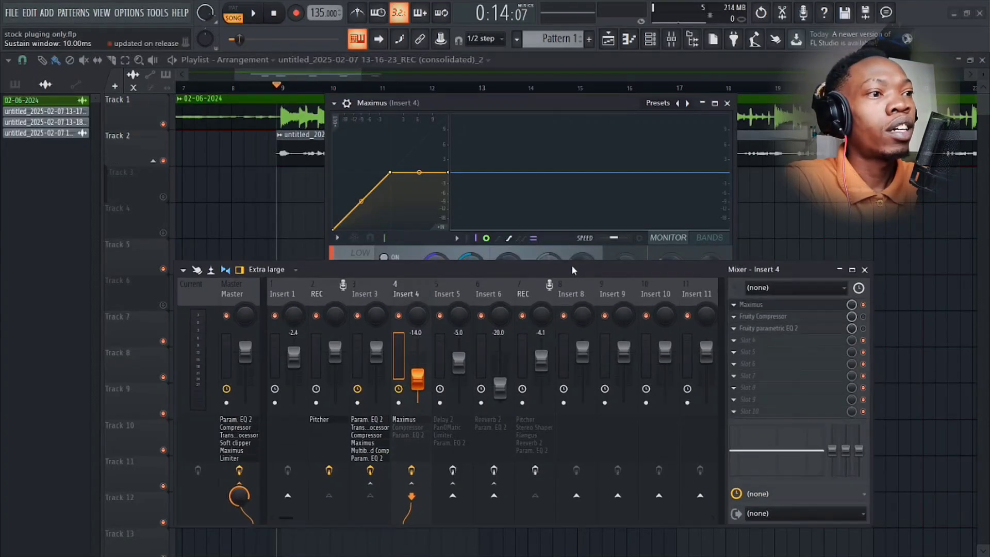
click(819, 320)
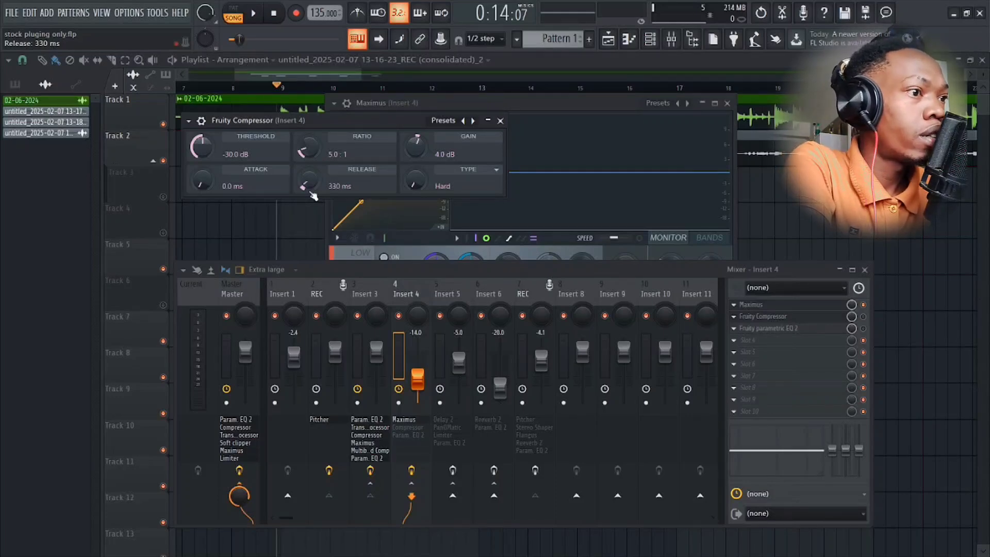
click(864, 316)
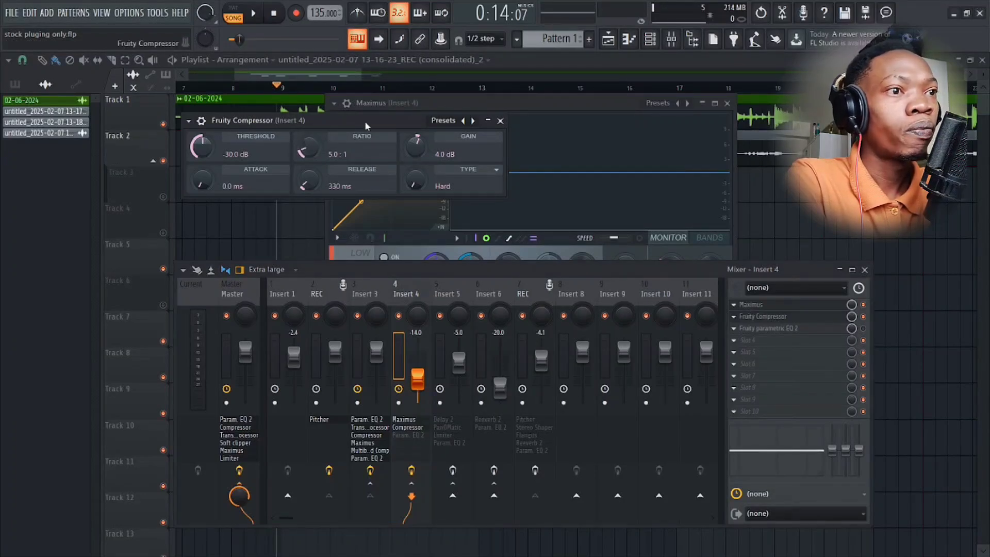
drag(365, 125, 424, 128)
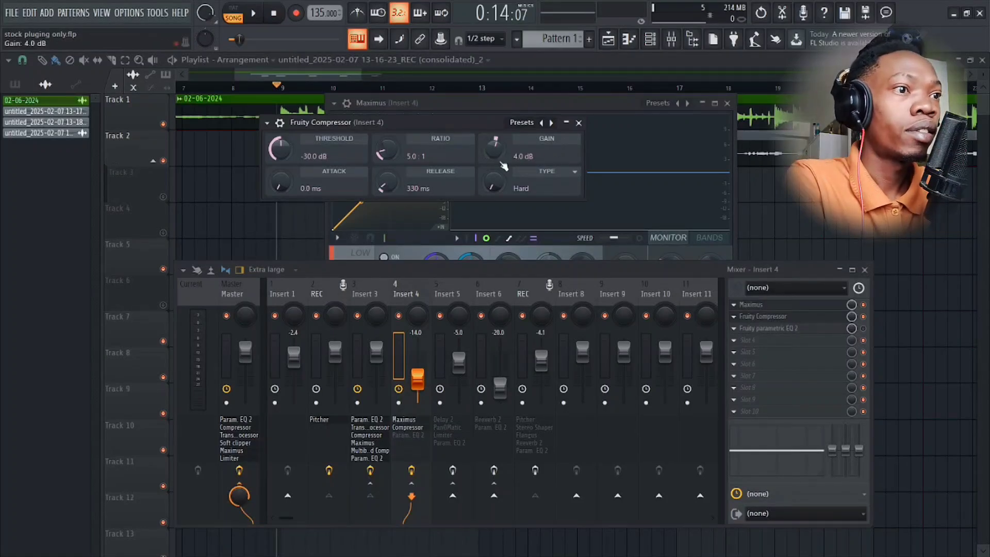
click(578, 123)
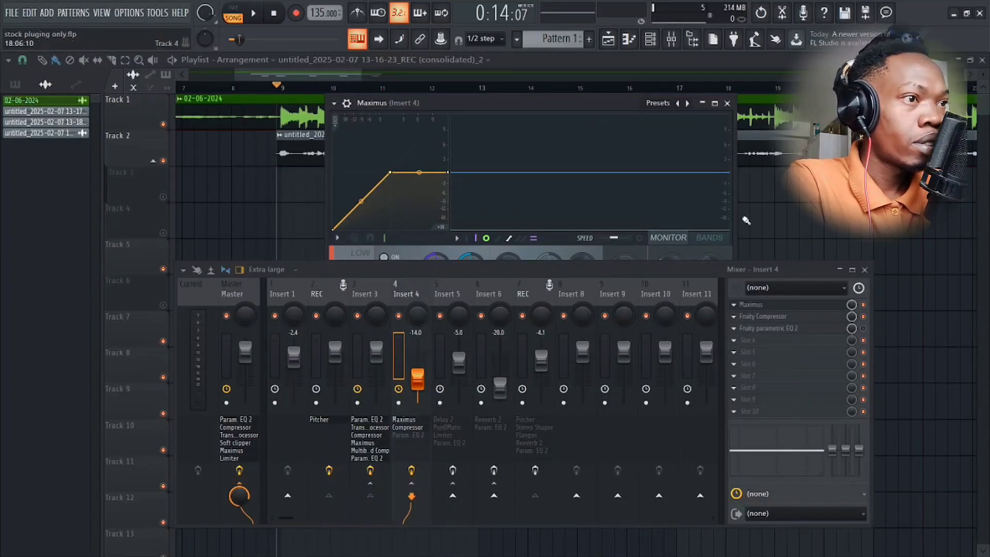
click(727, 103)
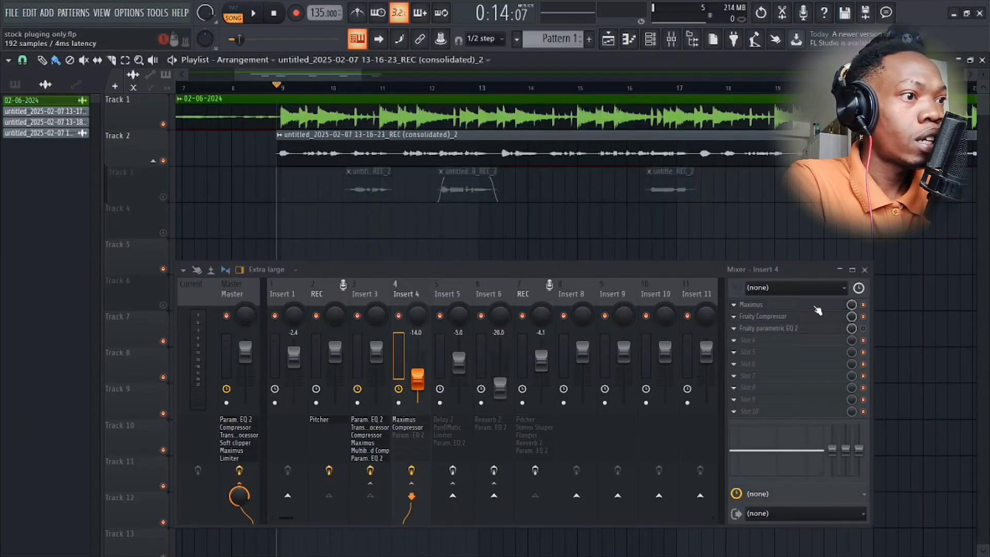
Open Fruity parametric EQ 2 on Insert 4, examine its low-cut and mid-range curve, and close it.
click(791, 329)
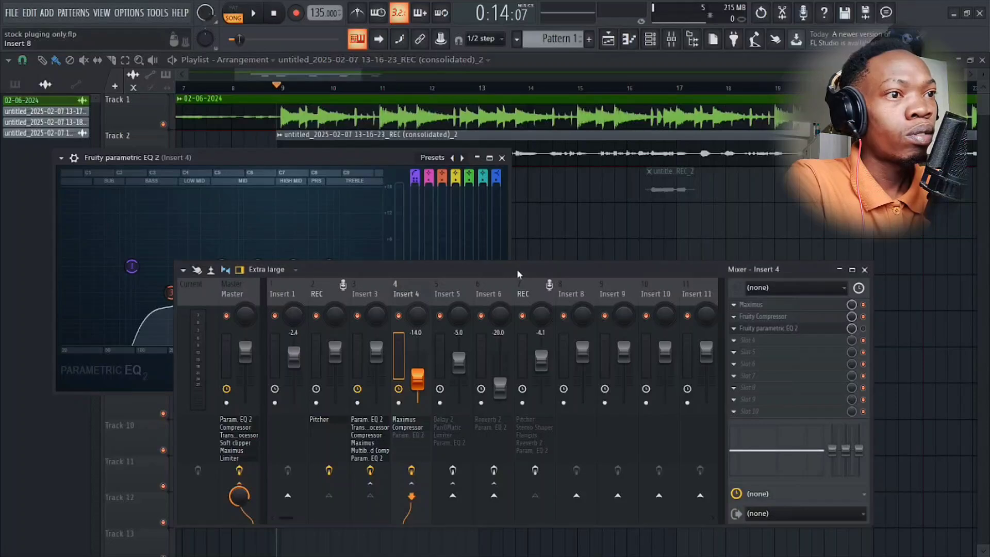
drag(517, 269, 463, 314)
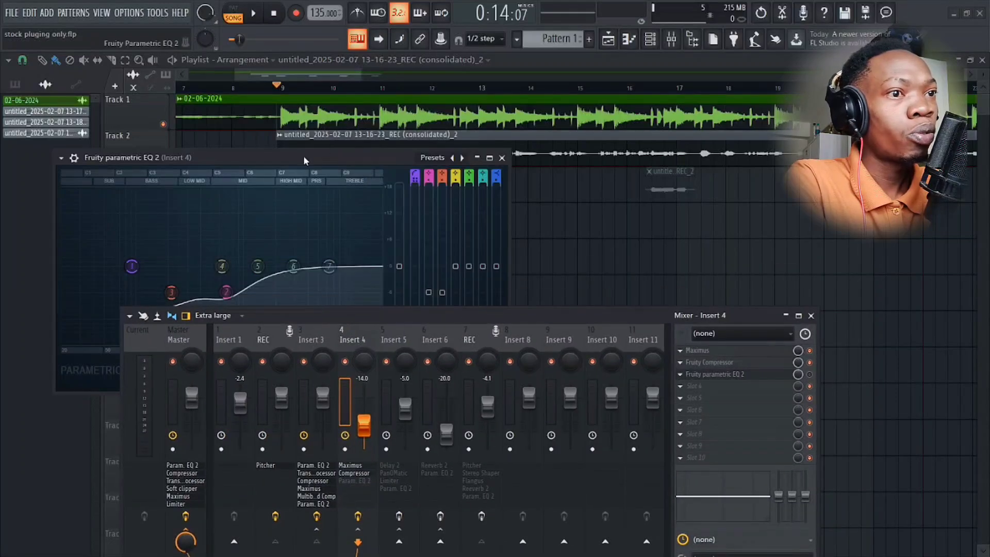
drag(304, 156, 527, 107)
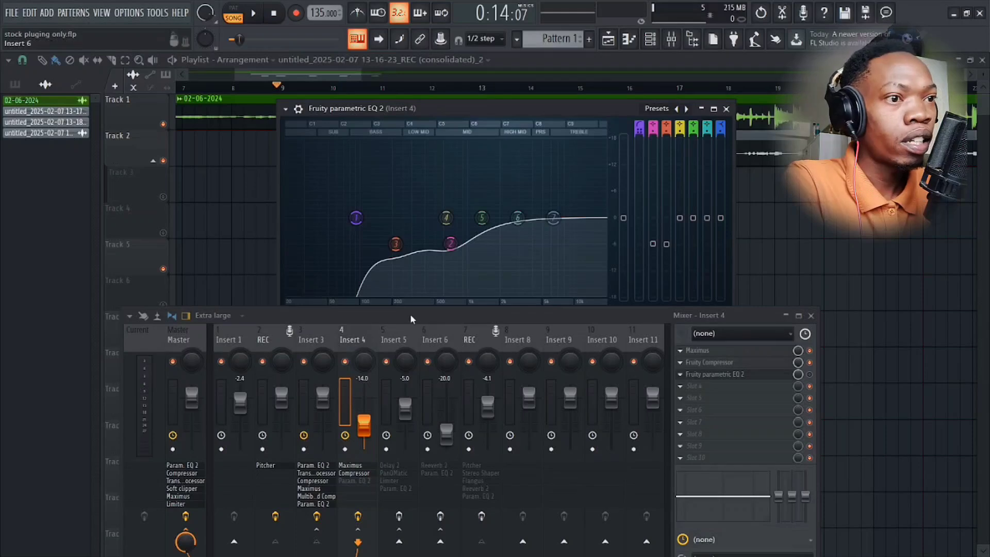
drag(412, 311, 410, 321)
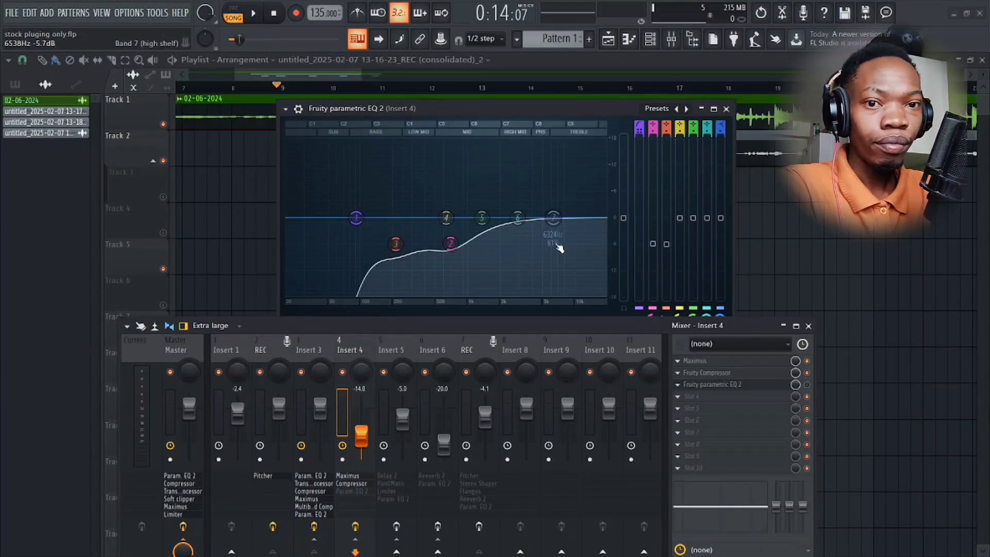
click(725, 109)
drag(416, 329, 472, 235)
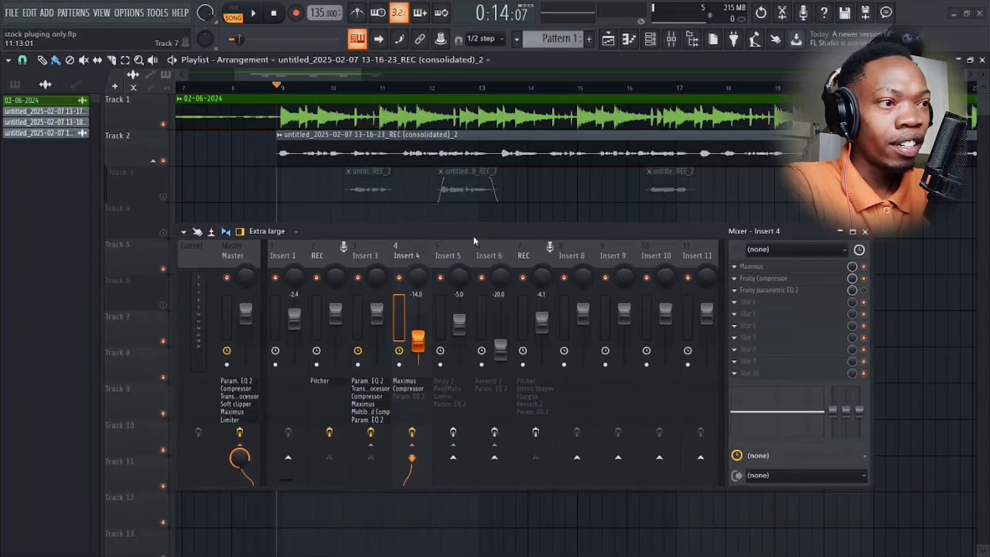
Enable Fruity parametric EQ 2 on Insert 4 and play the song to hear the full effect chain.
click(864, 290)
key(space)
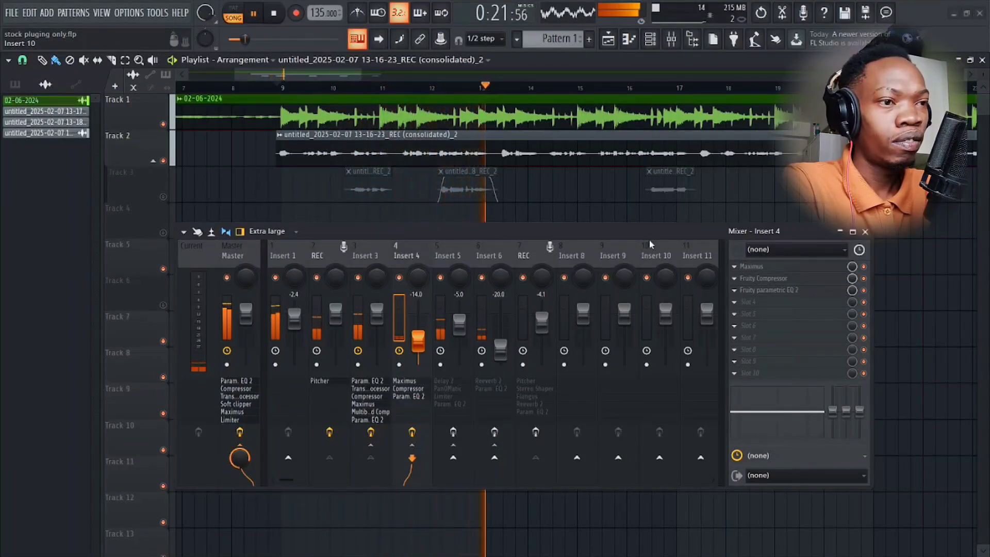
key(space)
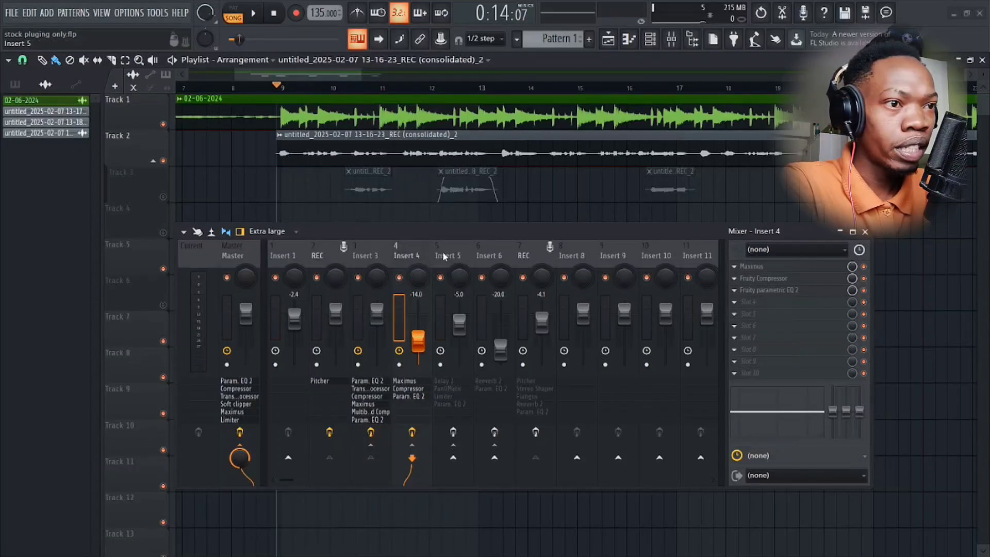
Open Fruity delay 2 on Insert 5 and examine its input, feedback, time and dry settings.
click(364, 257)
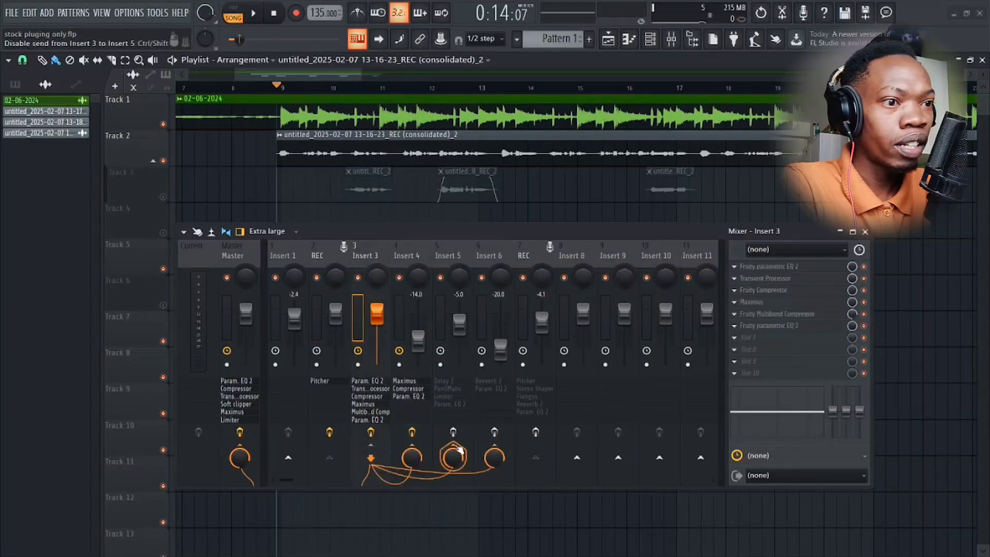
click(442, 261)
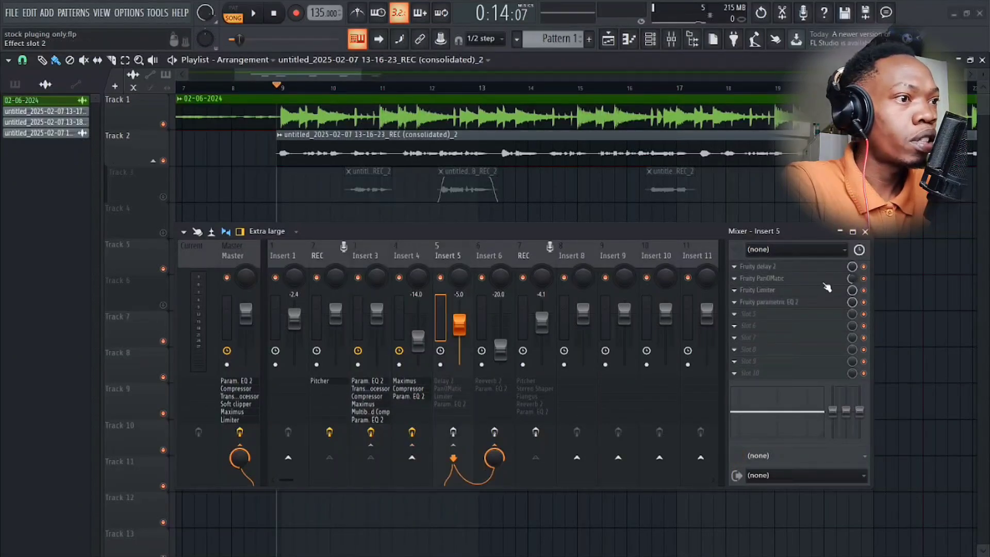
click(767, 266)
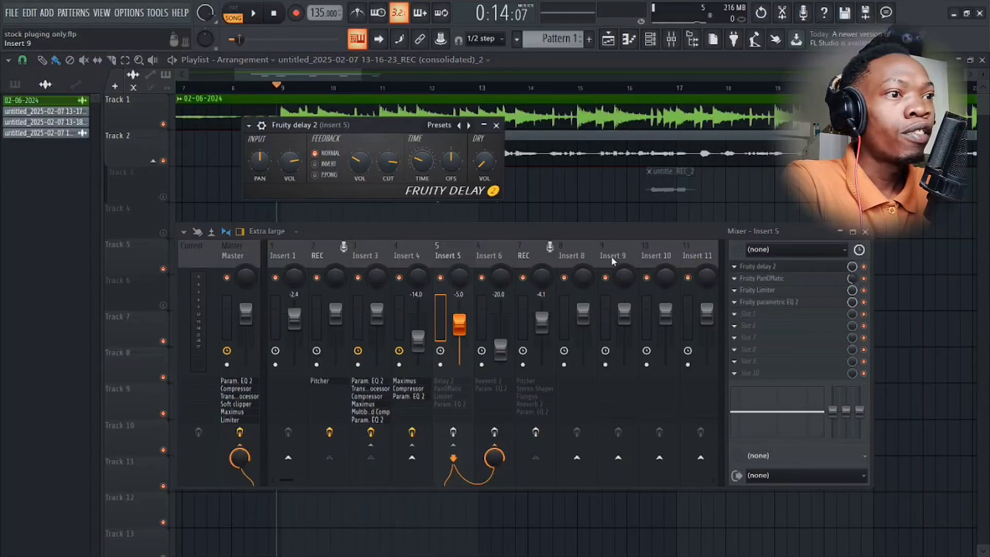
drag(583, 230, 592, 264)
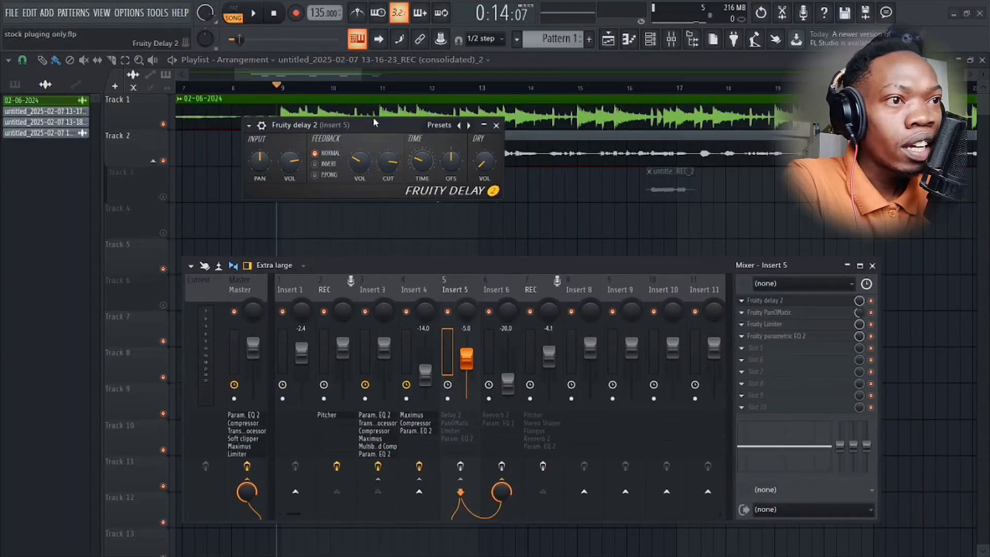
drag(374, 122, 437, 151)
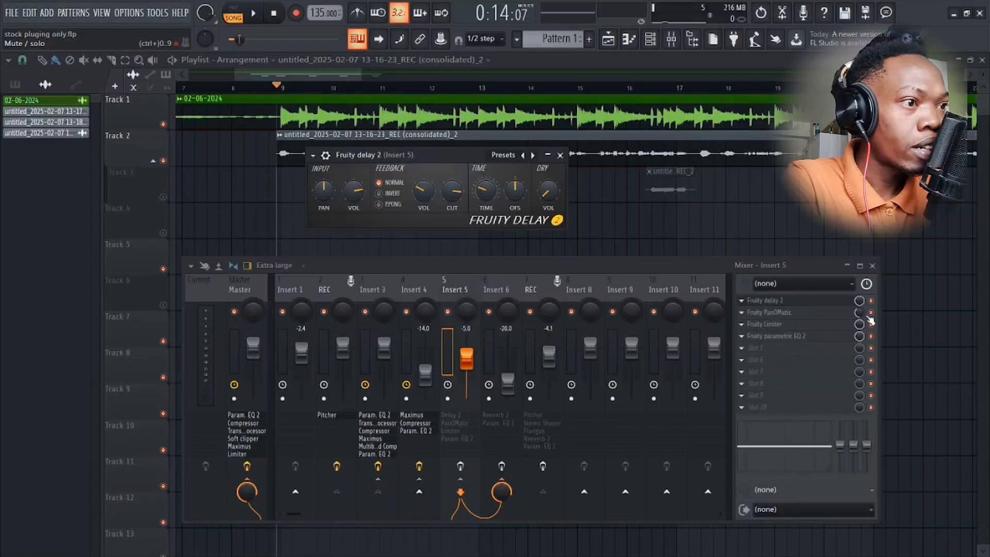
Examine the Fruity PanOMatic and Fruity Limiter settings on Insert 5, and close the PanOMatic window.
click(775, 315)
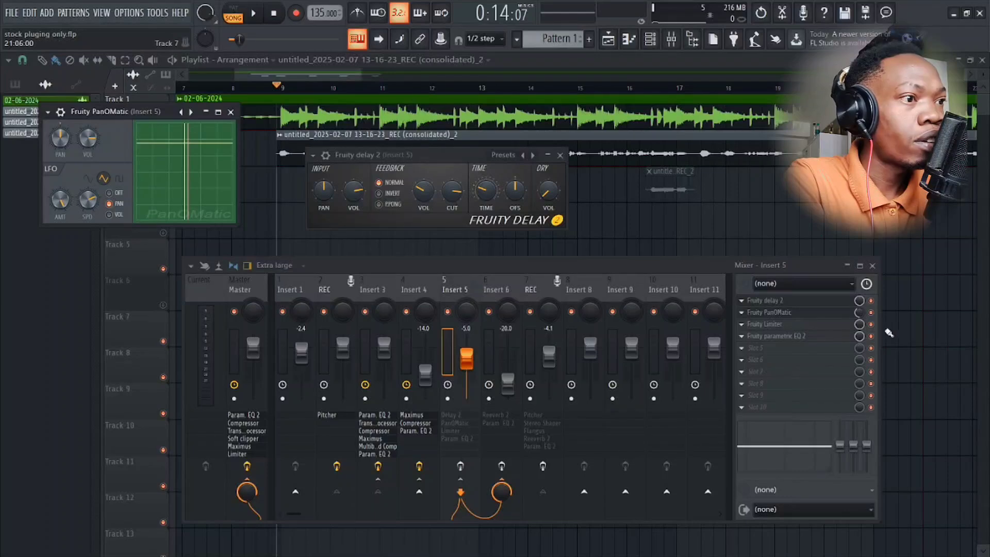
click(841, 325)
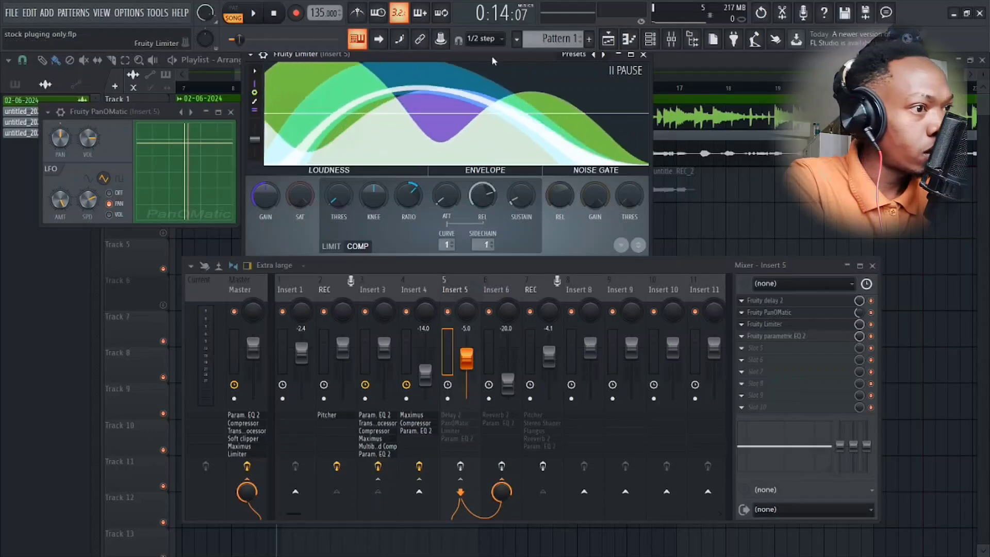
mouse_move(491, 55)
mouse_down()
mouse_move(495, 93)
mouse_move(534, 48)
mouse_move(494, 77)
mouse_move(496, 66)
mouse_up()
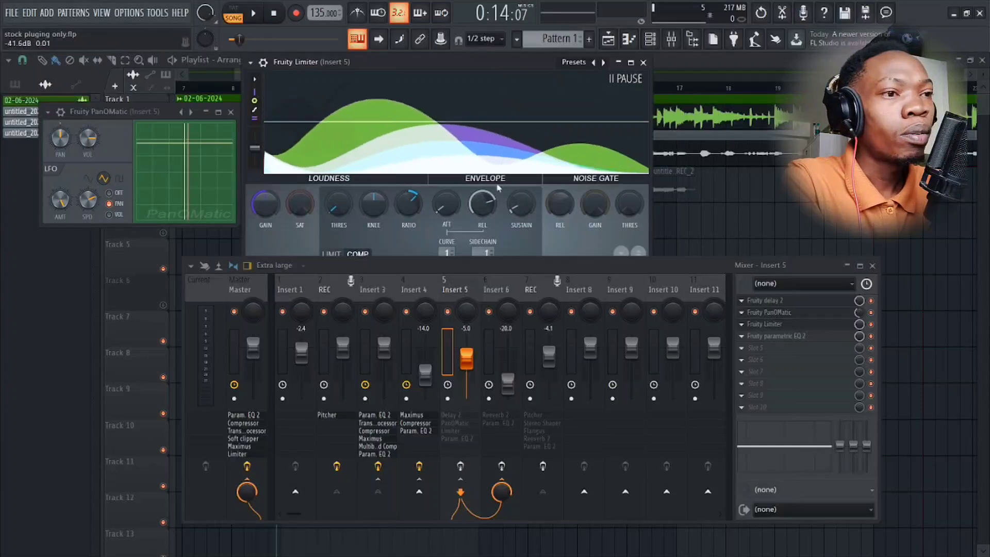
drag(485, 266, 483, 323)
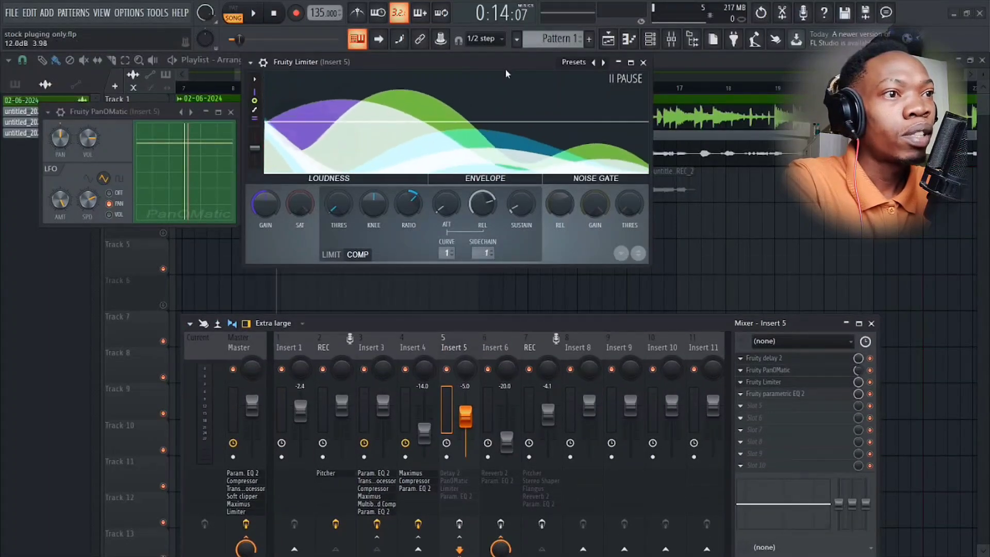
drag(496, 61, 540, 105)
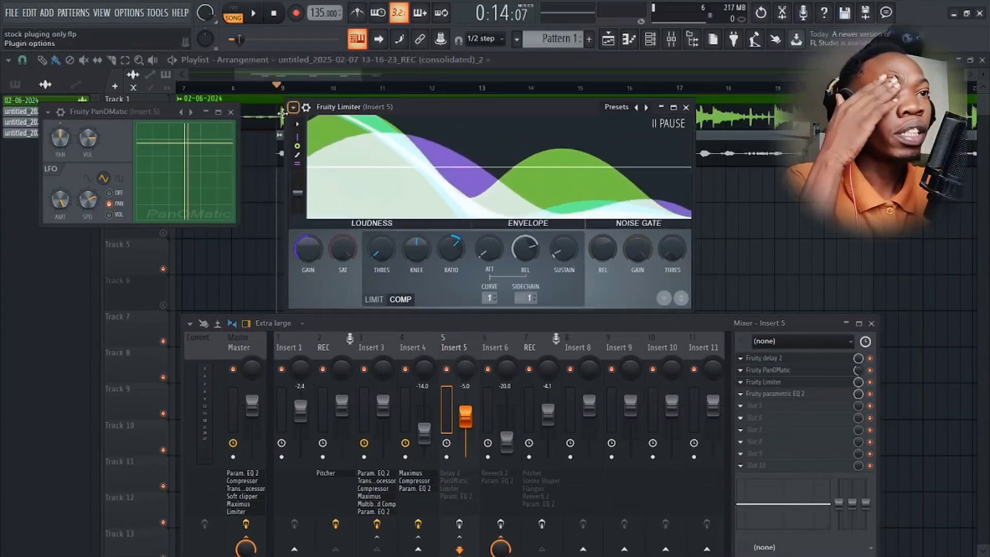
click(230, 113)
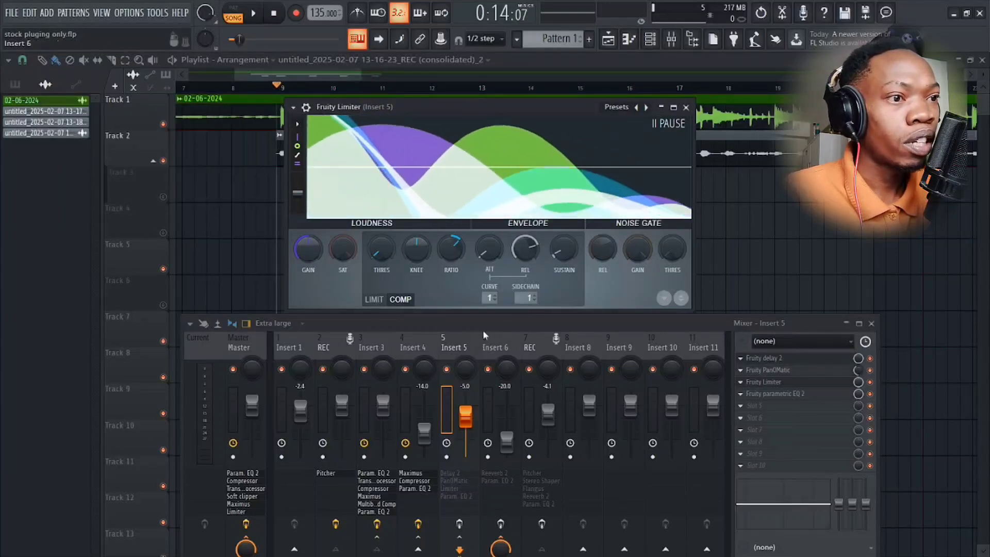
Examine the send routing of Insert 3 and the first REC track in the mixer.
drag(489, 325, 475, 223)
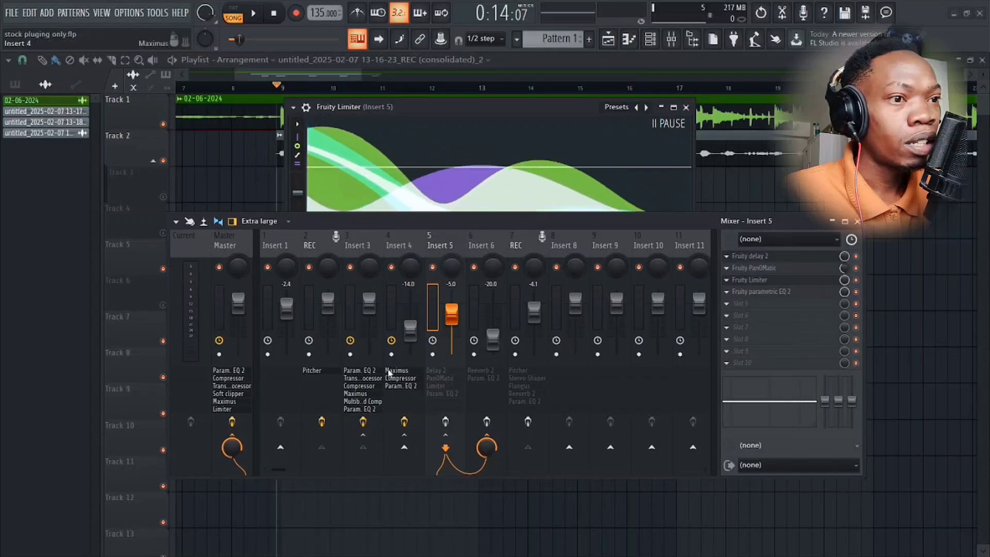
click(345, 235)
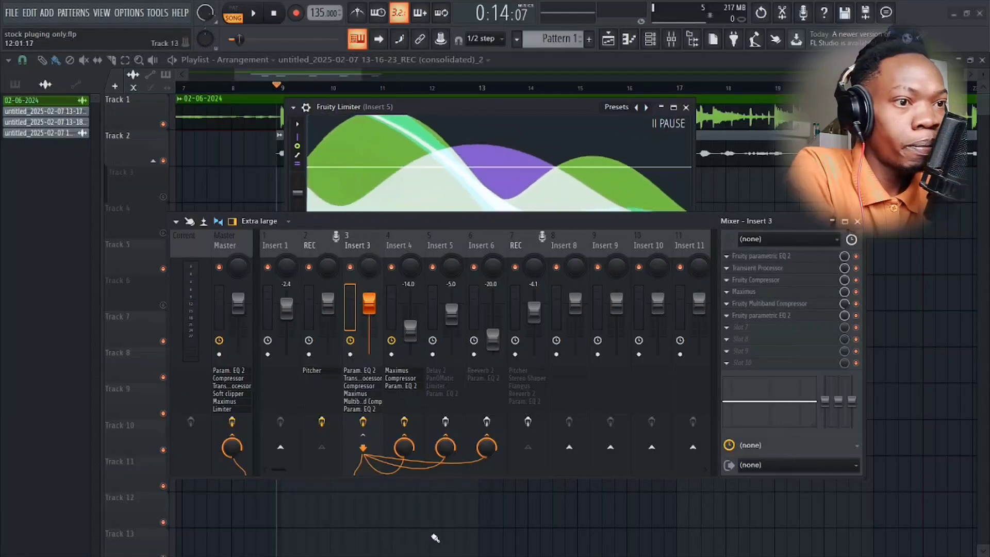
click(317, 249)
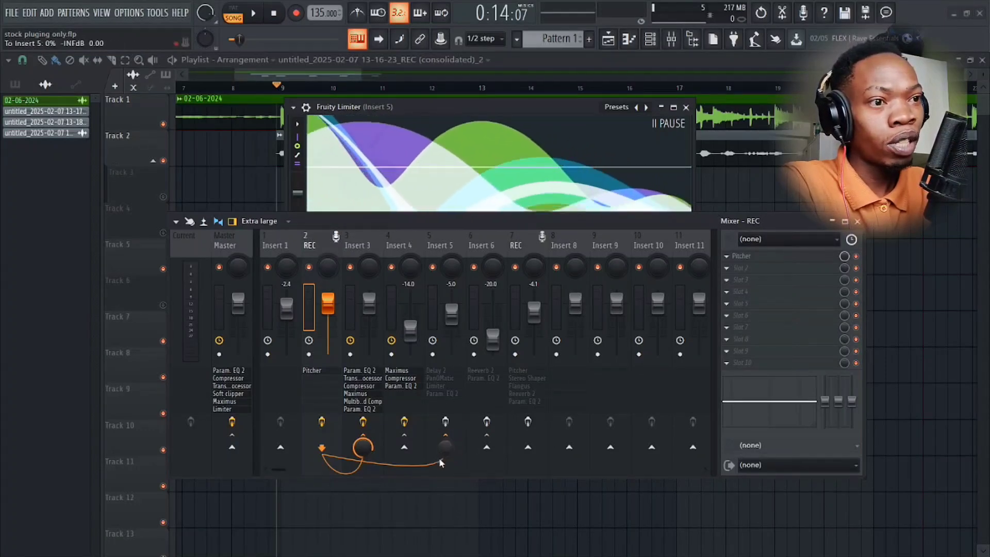
Reopen the Fruity Limiter on Insert 5, examine its compressor sidechain setting, and briefly play the song.
click(437, 237)
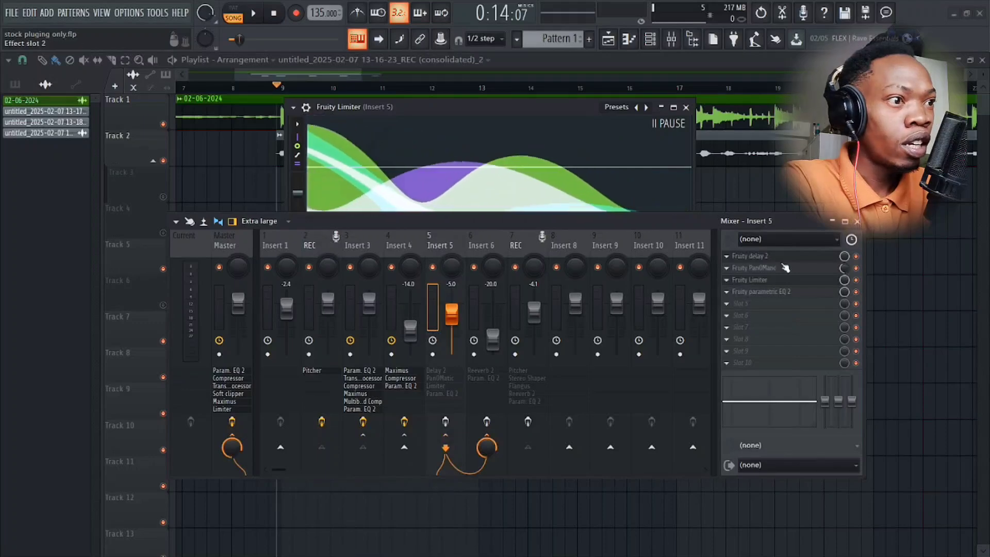
click(751, 281)
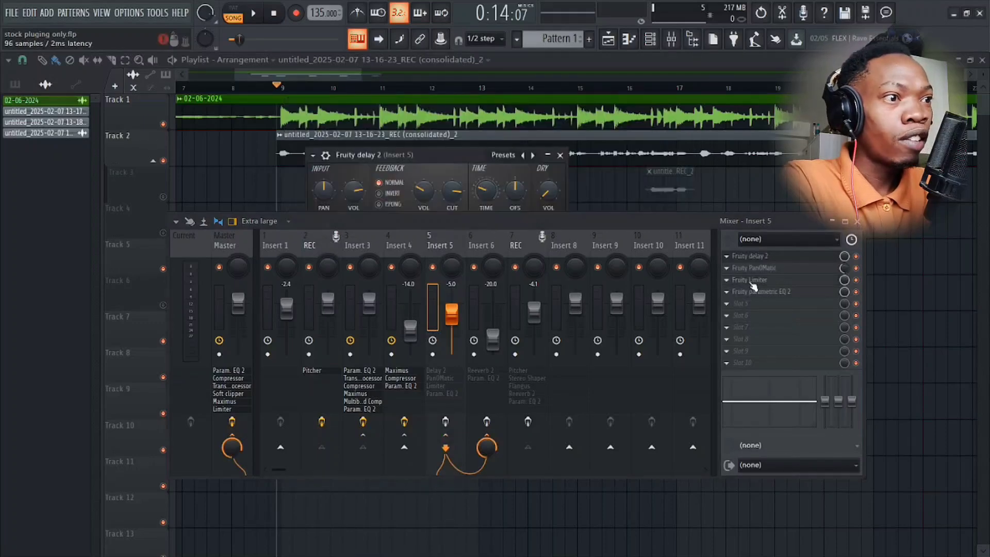
click(751, 281)
drag(654, 219, 721, 409)
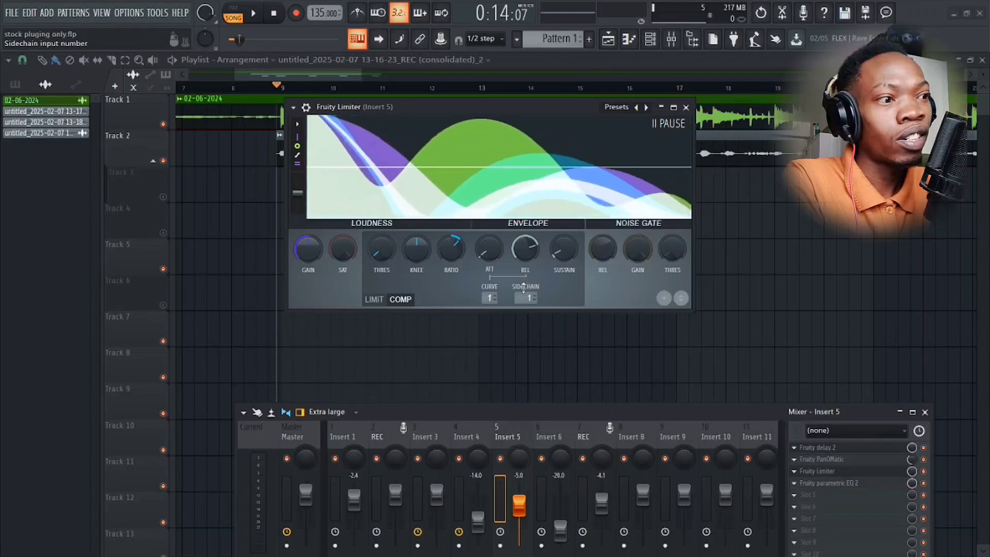
key(space)
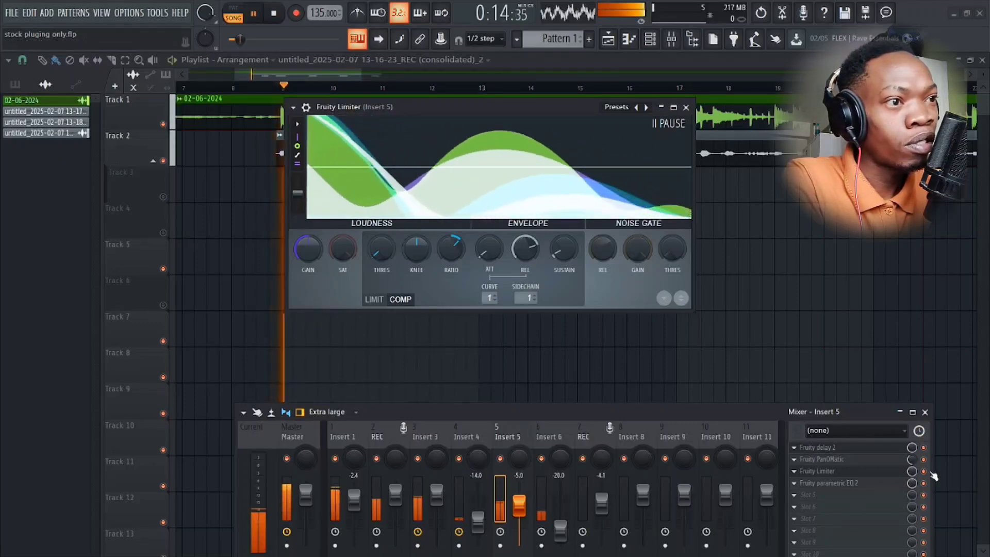
key(space)
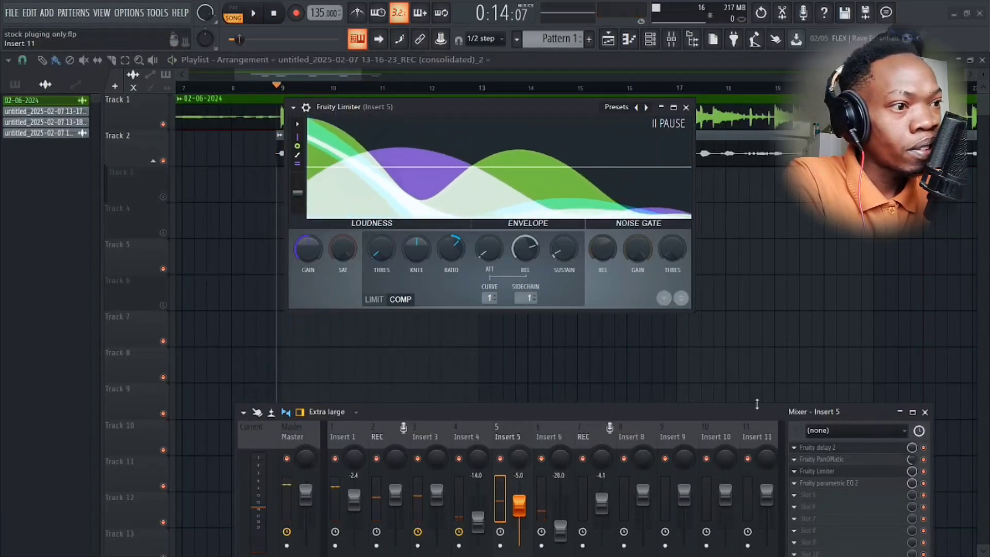
Examine the band-limited curve of Fruity parametric EQ 2 on Insert 5 and close its window.
drag(740, 408, 710, 250)
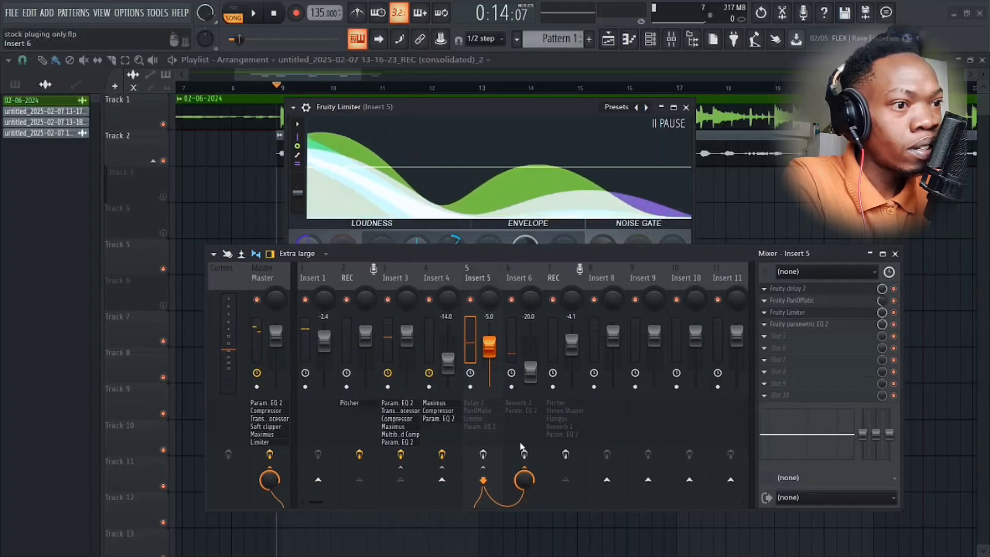
click(841, 328)
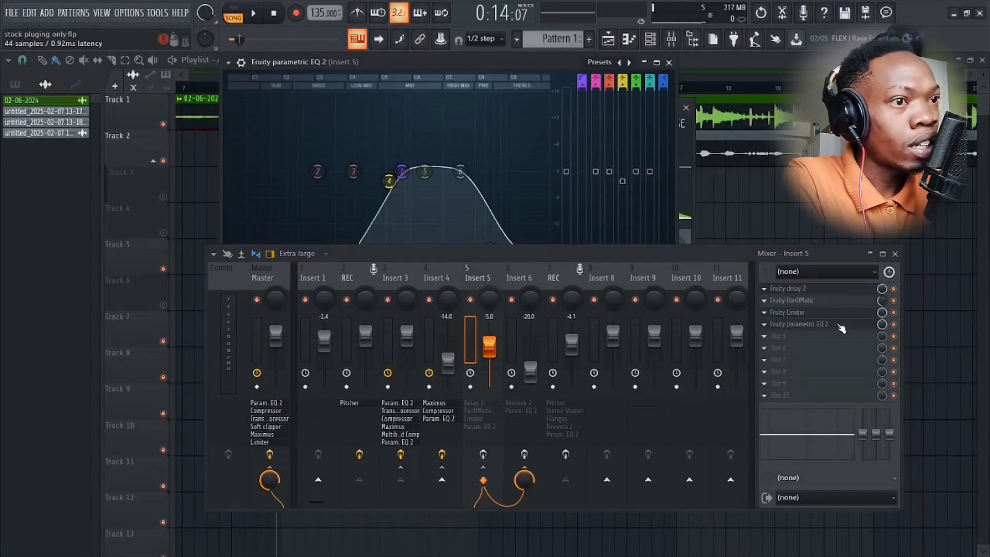
click(841, 328)
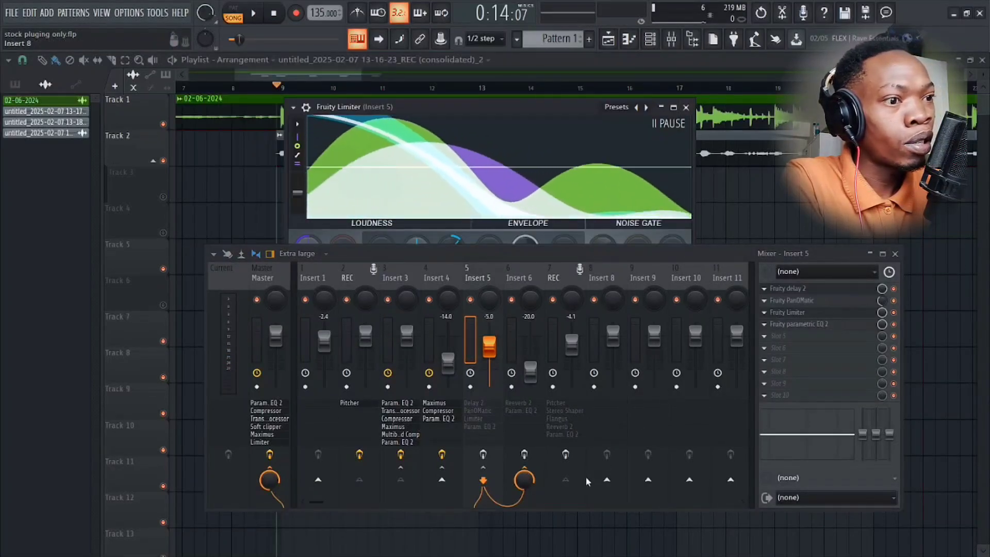
Enable the effect chain on Insert 5 and play the song while monitoring the Fruity Limiter, closing the limiter at the end.
click(485, 458)
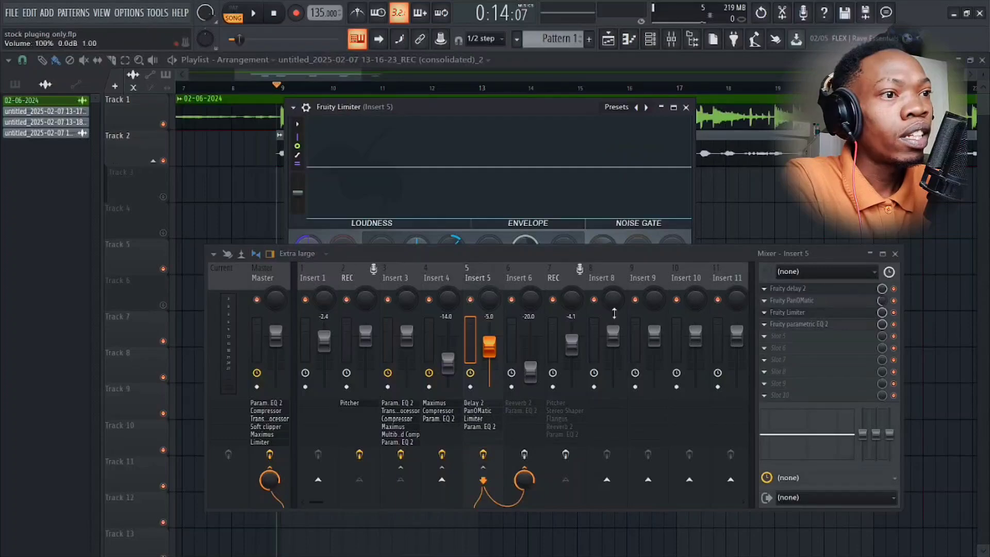
drag(552, 257, 576, 404)
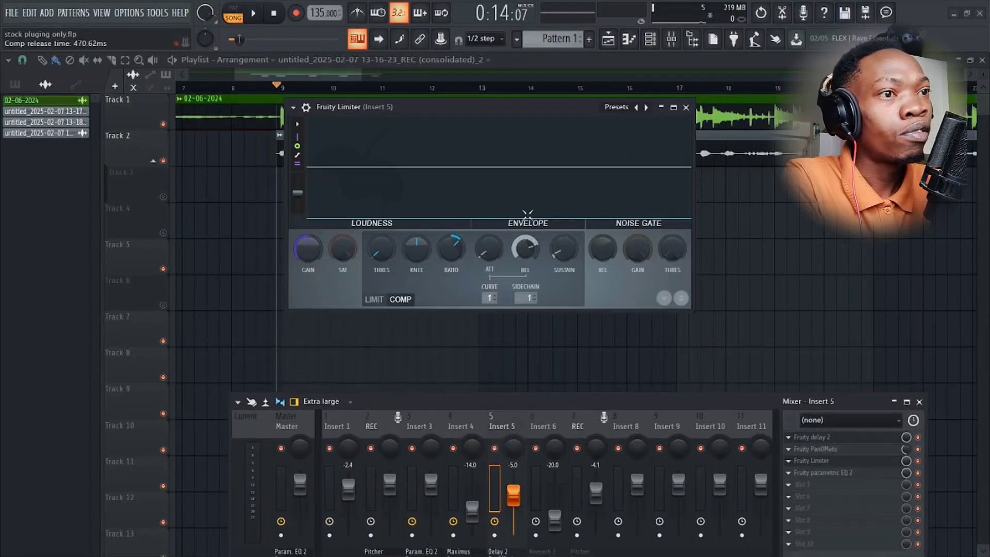
drag(498, 114, 529, 167)
key(space)
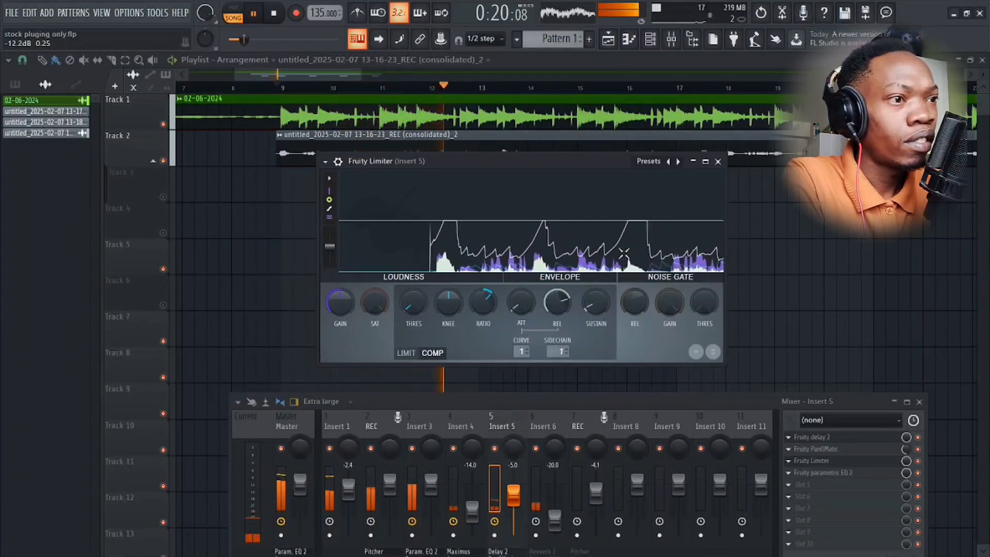
key(space)
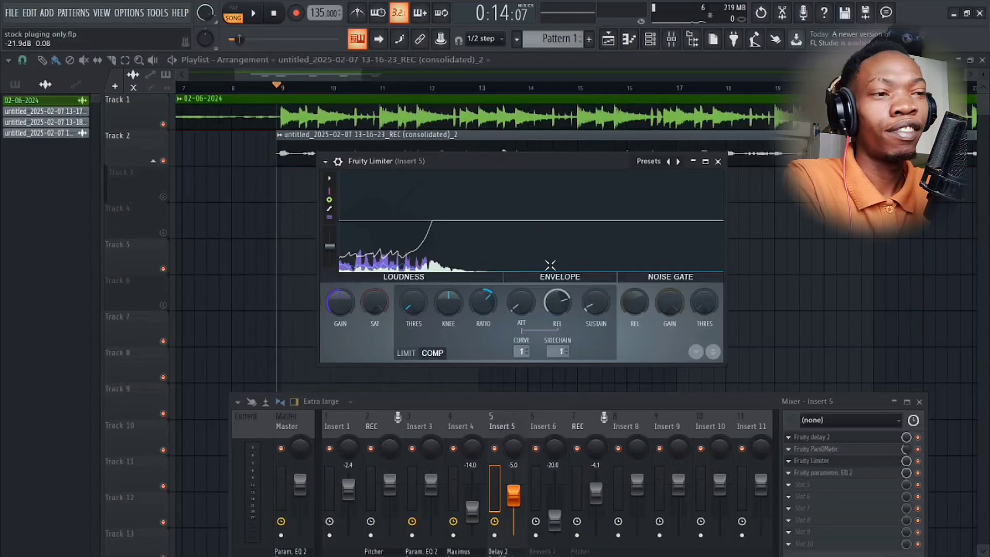
key(space)
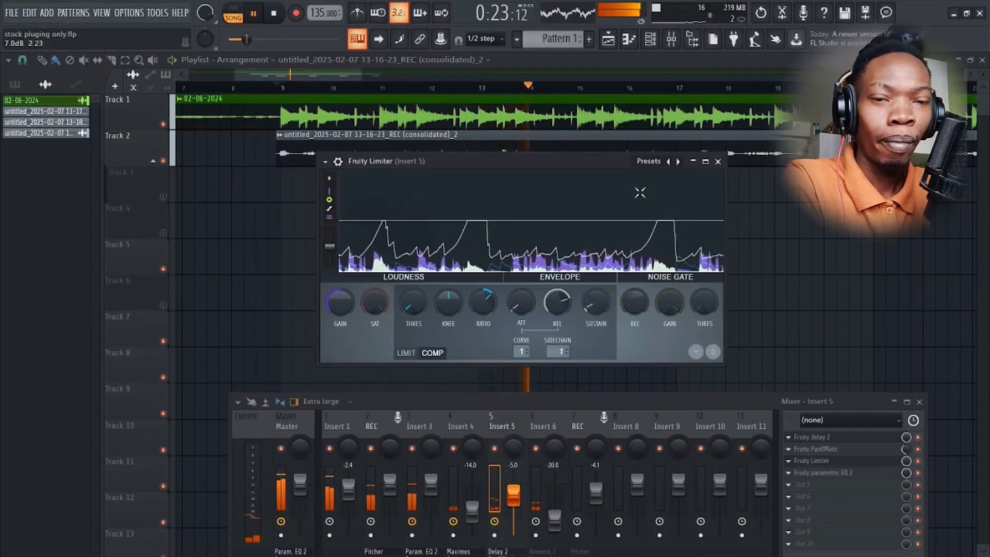
click(718, 161)
key(space)
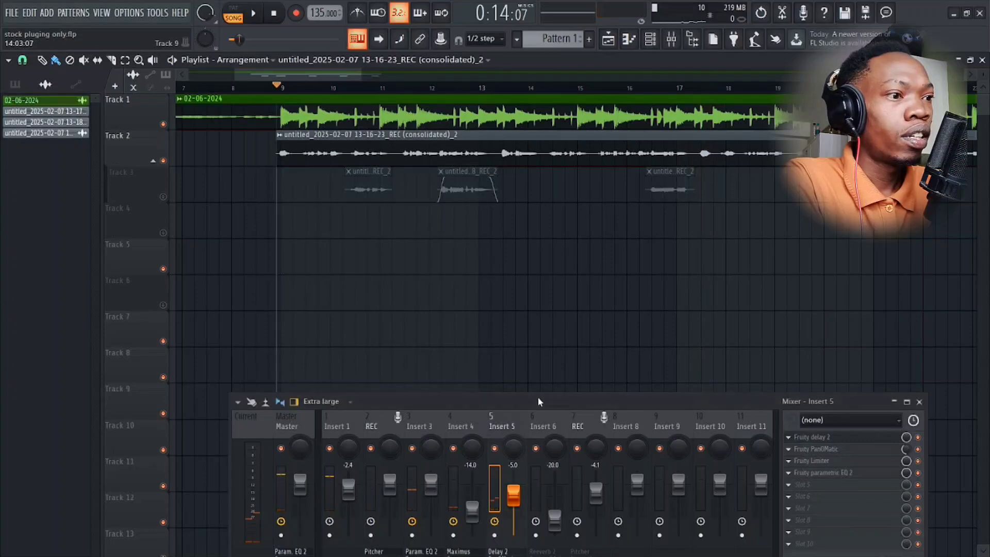
Examine how the vocal on Insert 3 is sent to Insert 6, comparing the routing with the first REC track.
drag(537, 396, 511, 159)
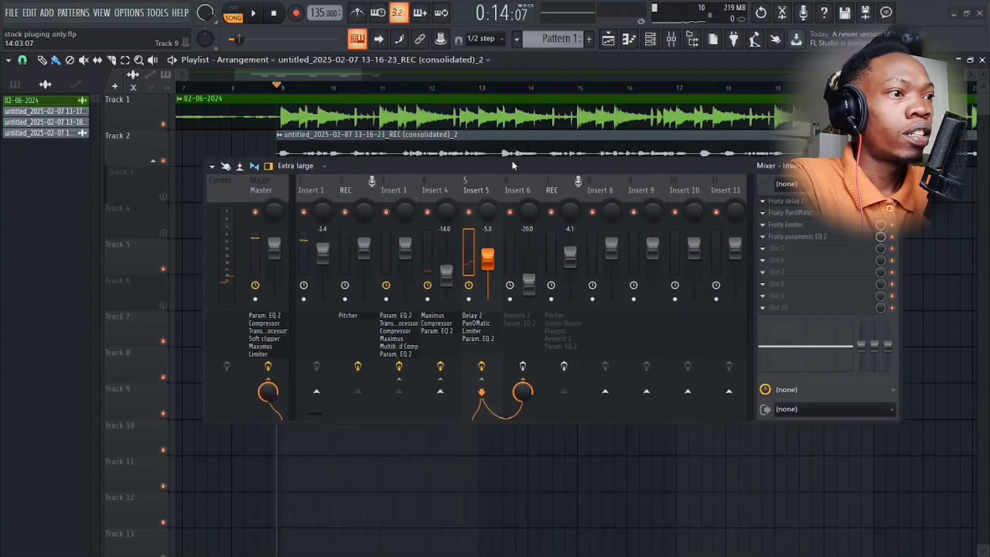
click(512, 192)
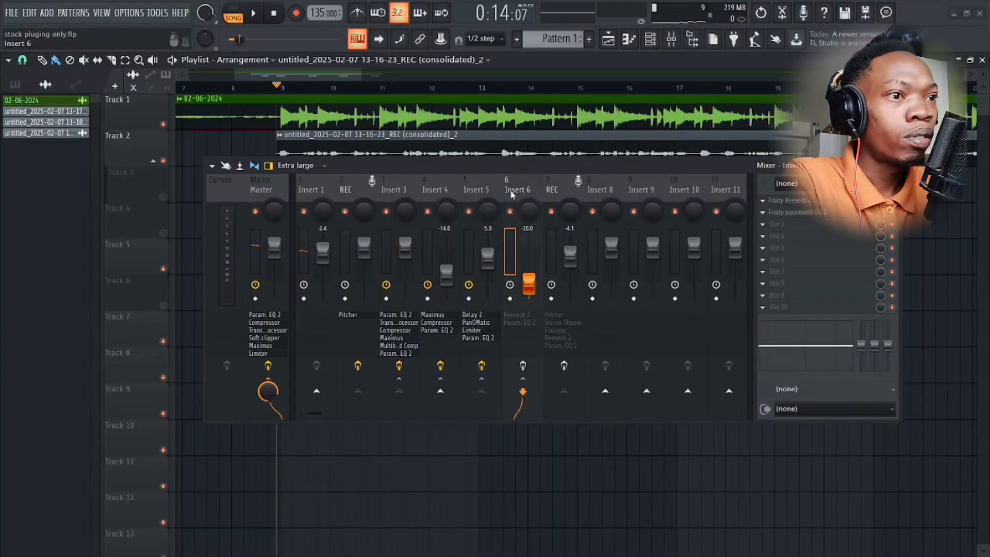
click(359, 187)
click(384, 184)
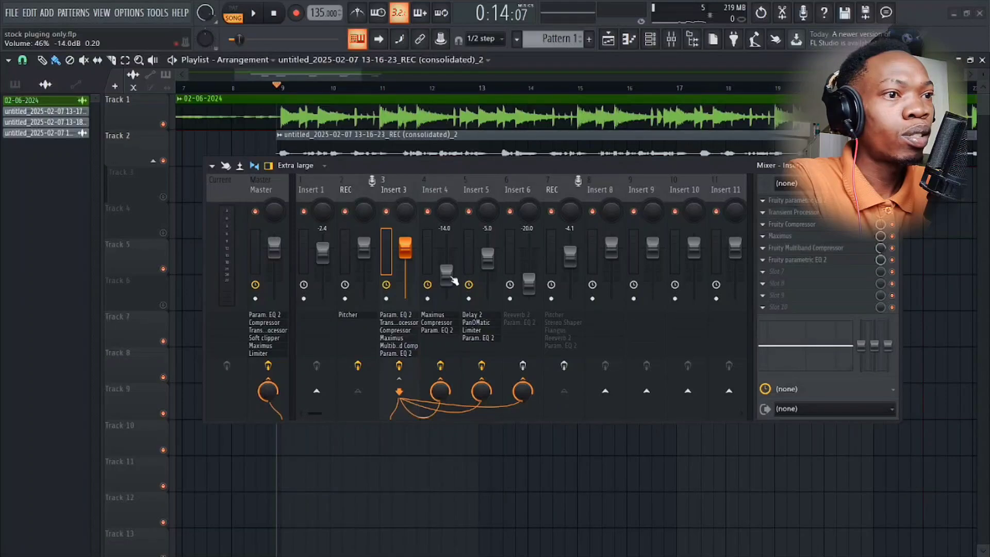
click(514, 190)
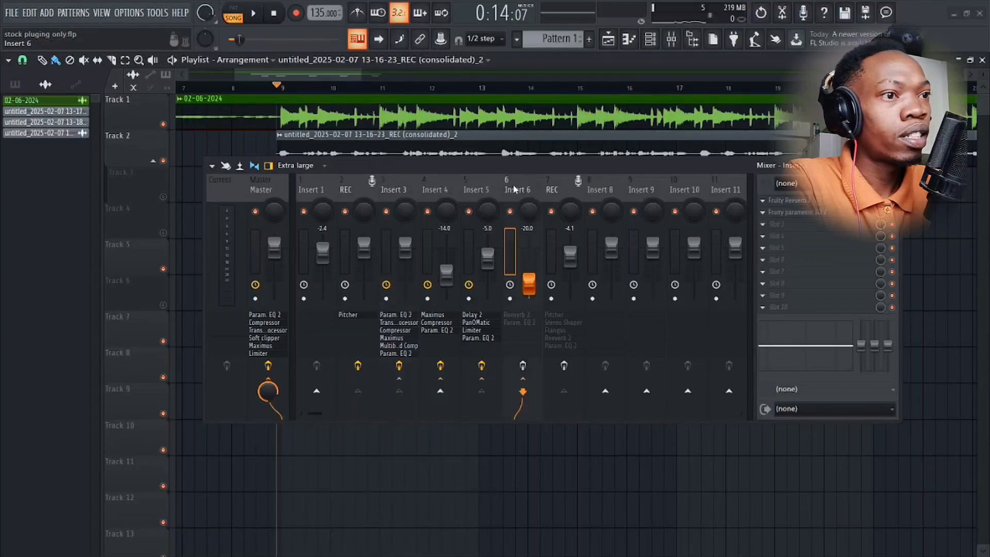
Examine the Fruity Reeverb 2 cut and predelay settings and the Fruity parametric EQ 2 curve on Insert 6.
click(820, 203)
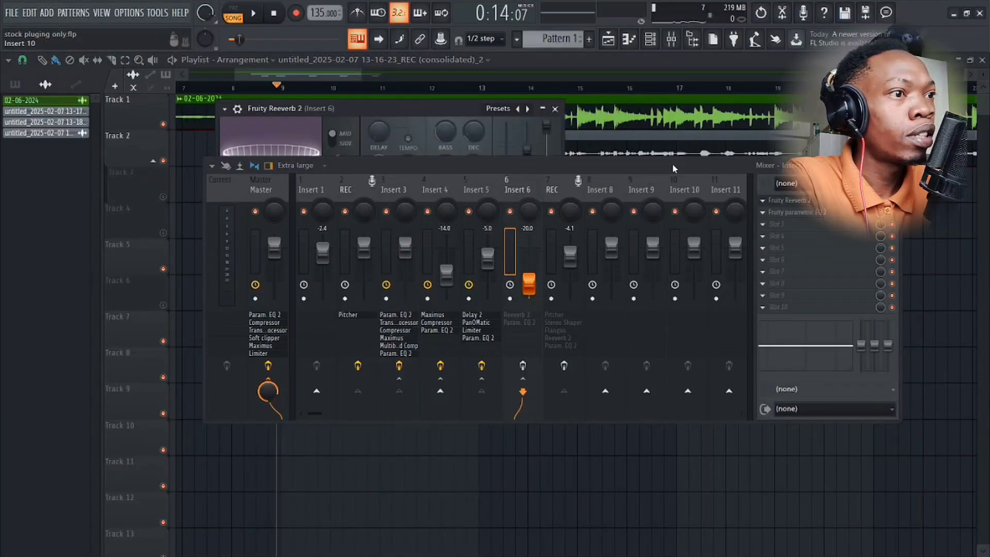
drag(672, 162, 719, 374)
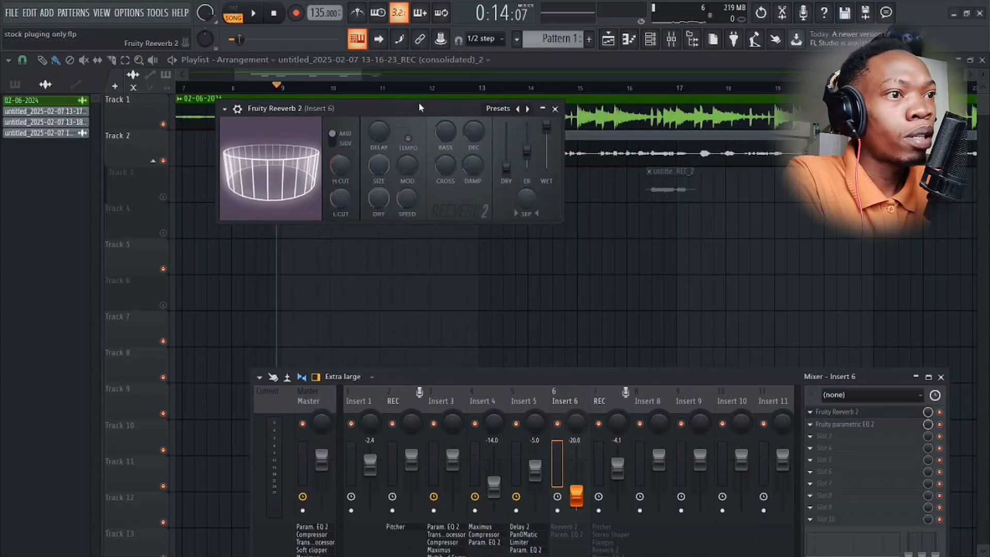
drag(418, 104, 537, 217)
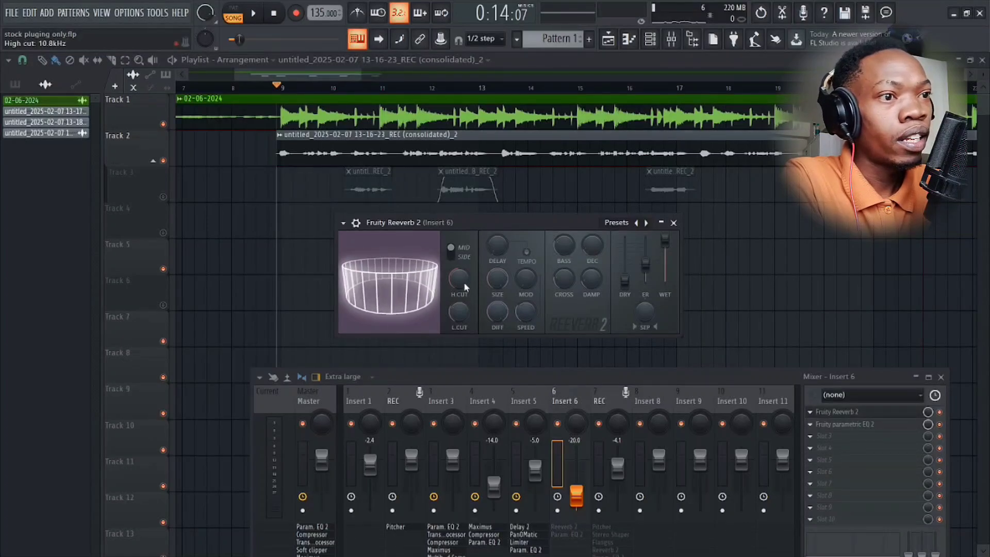
drag(457, 275, 457, 320)
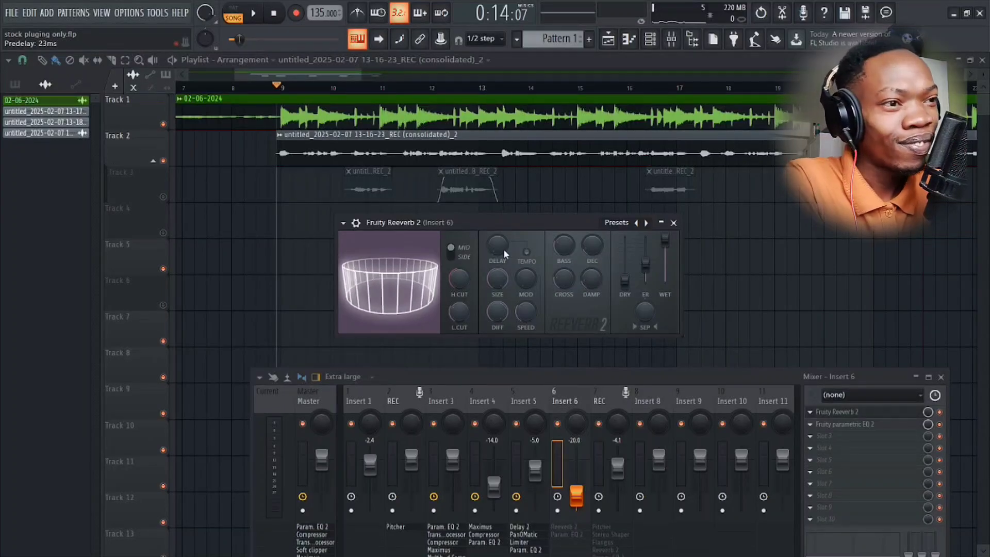
click(673, 222)
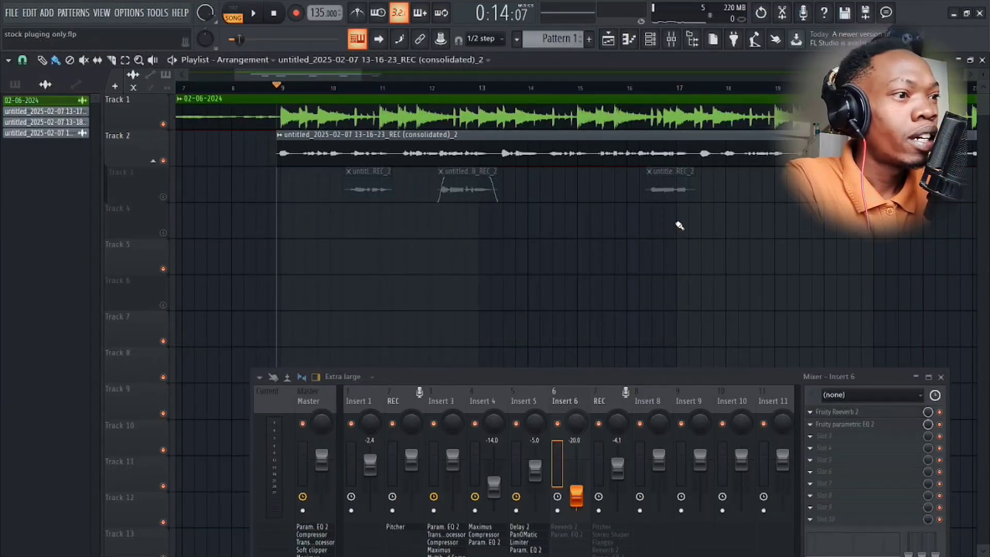
click(839, 425)
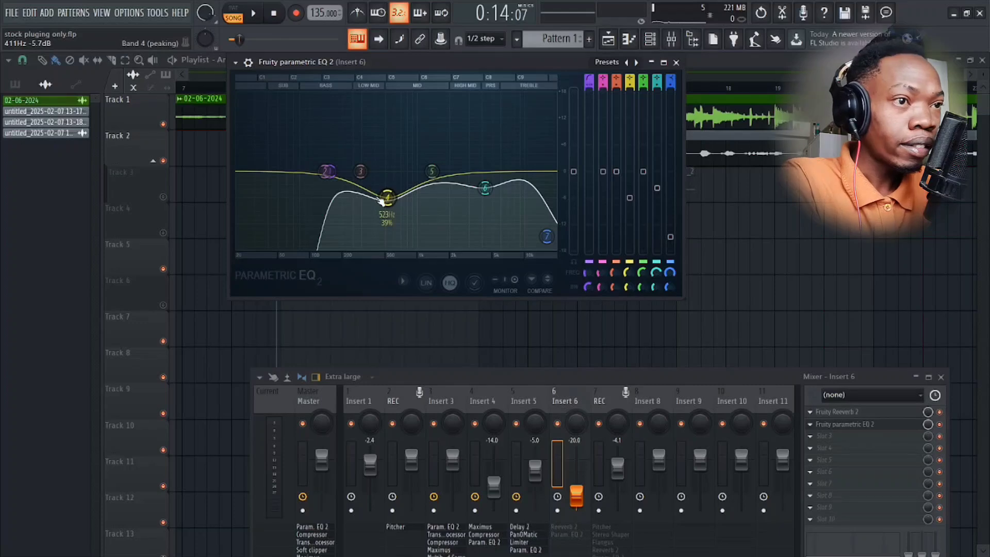
drag(505, 63, 536, 92)
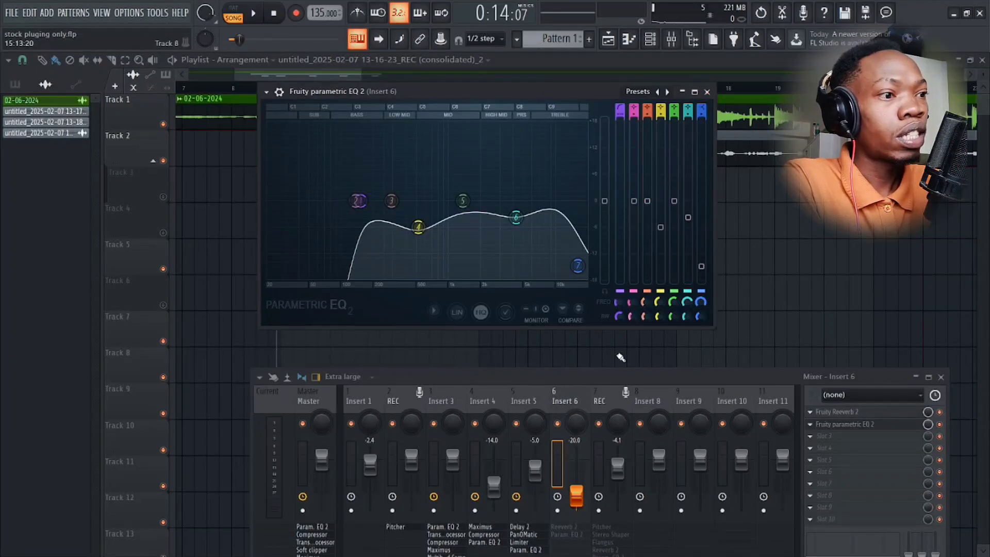
Enable the effects on Insert 6 and play the song to hear the reverb, closing the equalizer window.
drag(615, 374, 581, 233)
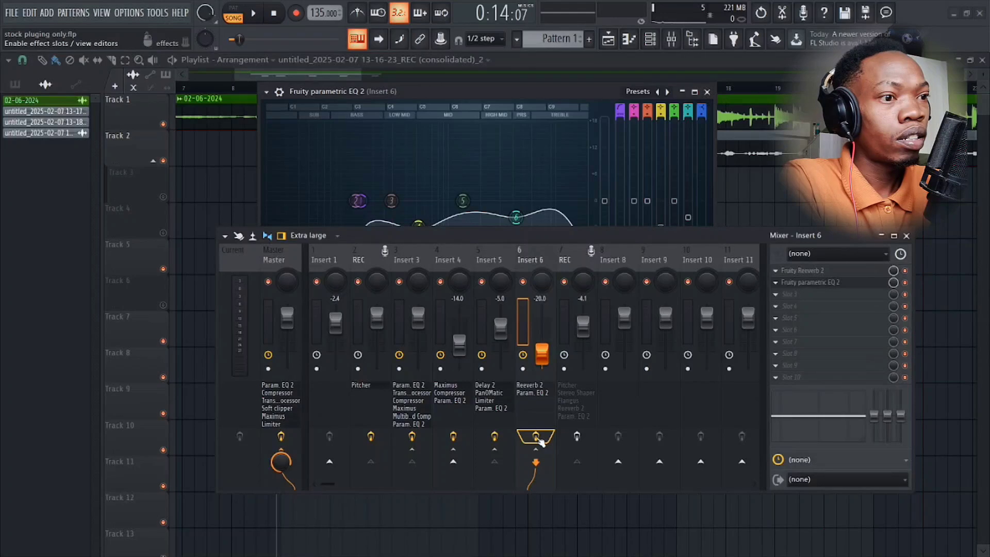
key(space)
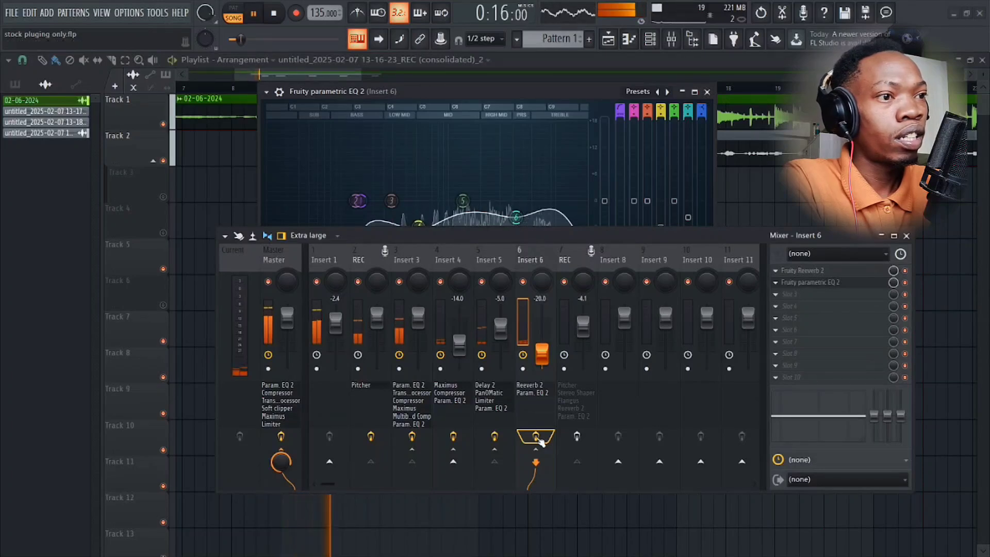
click(707, 93)
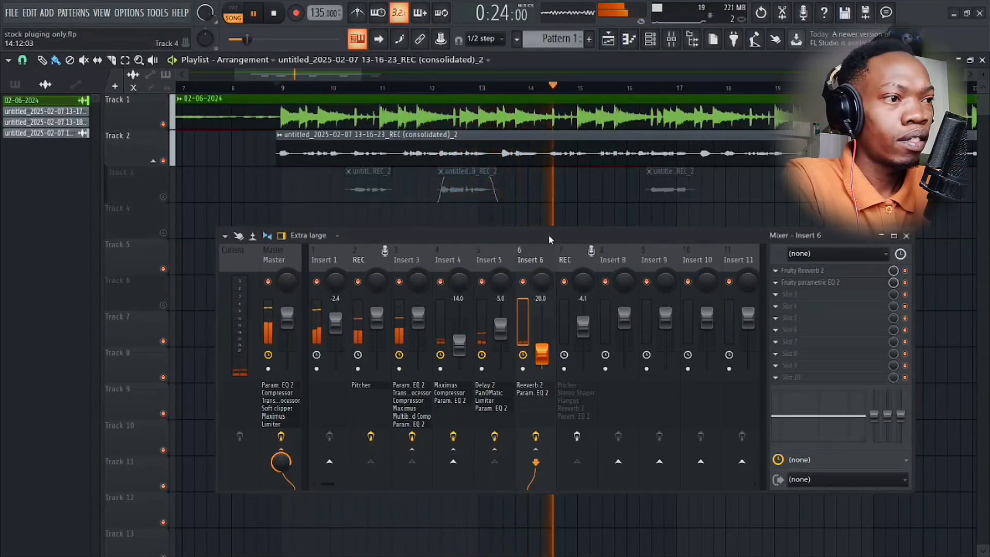
drag(548, 234, 483, 242)
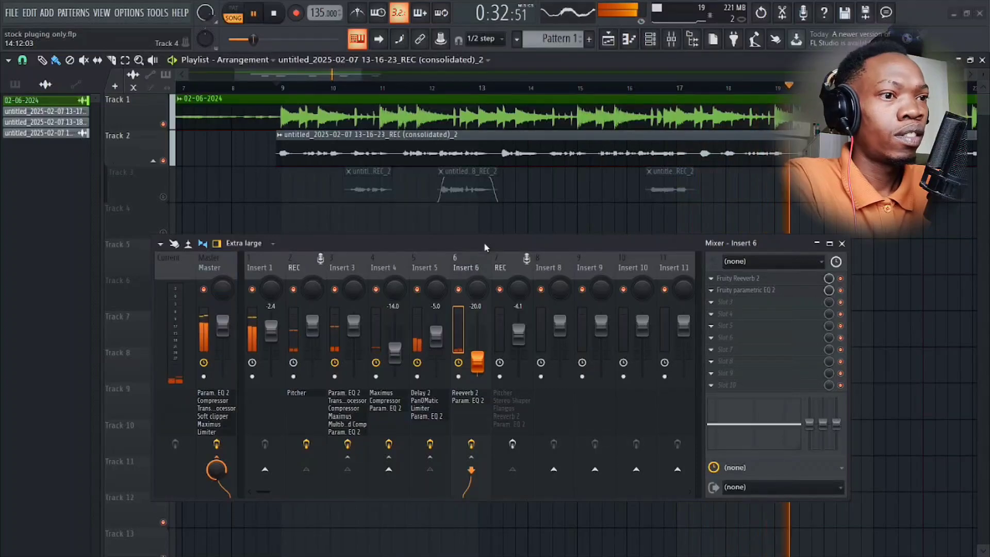
key(space)
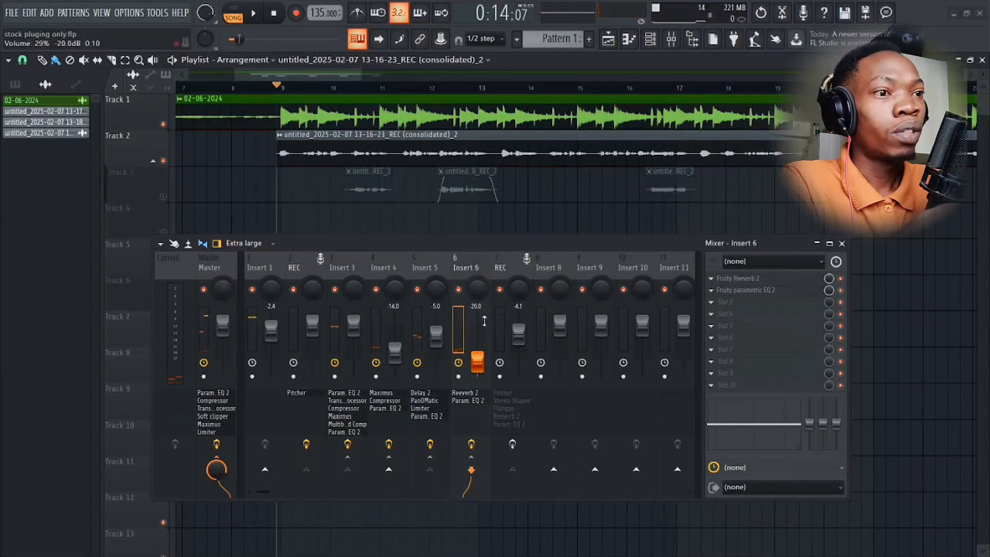
Disable the effects on the first REC track through Insert 6 together and play the song to hear the dry vocal.
drag(466, 266, 334, 287)
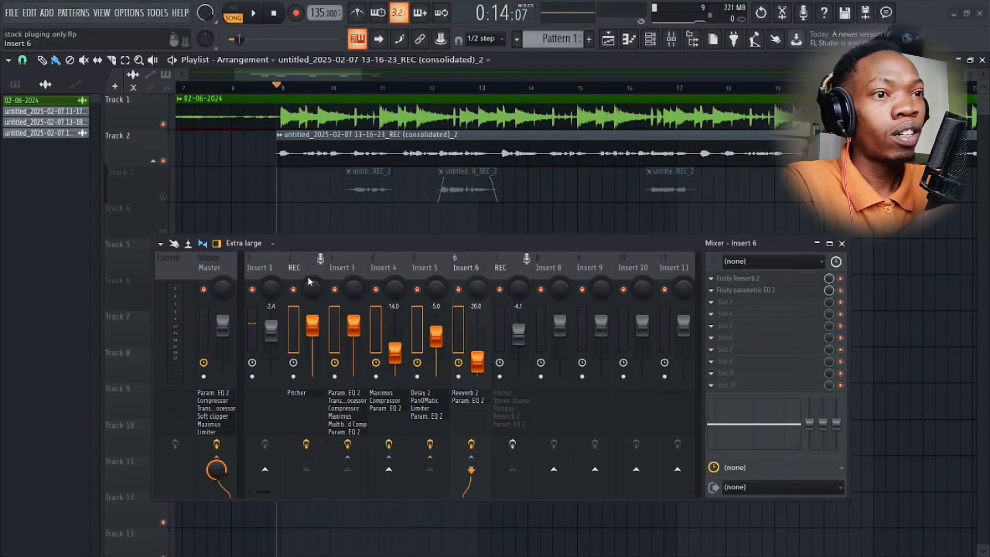
click(317, 448)
key(space)
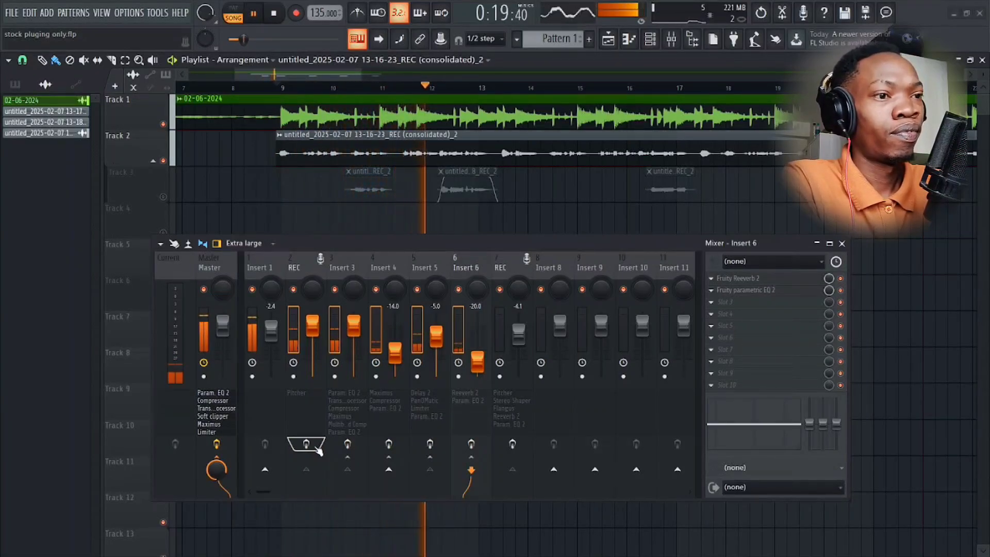
Re-enable the effects on the first REC track through Insert 6 together and play the song to compare the processed vocal.
click(317, 448)
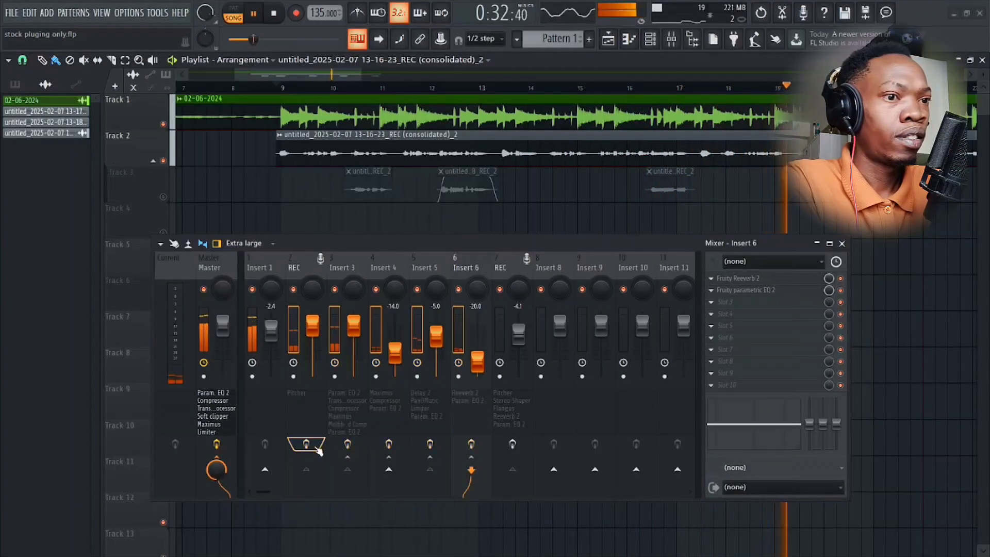
key(space)
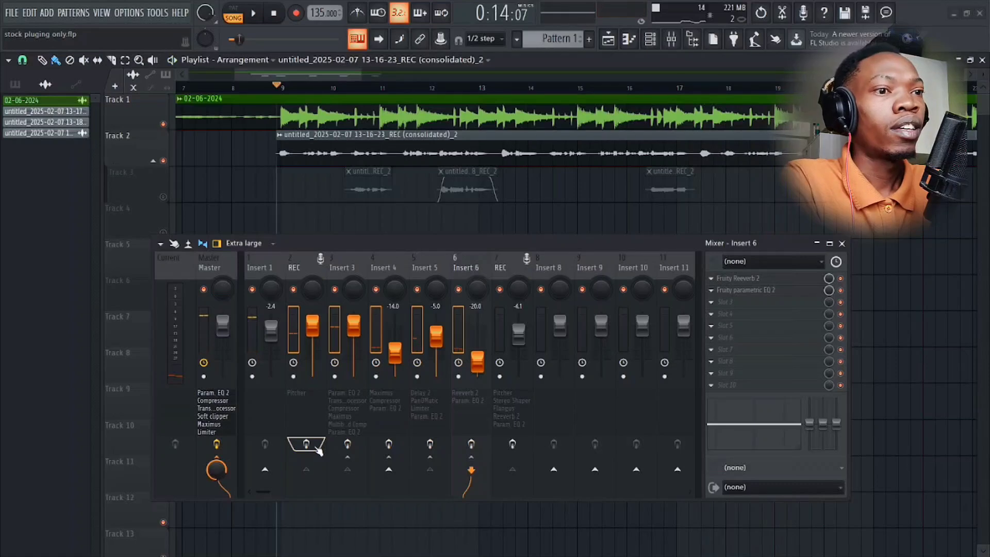
Examine the routing of the second REC track and its Pitcher scale, key and pitch settings, closing the plugin when done.
click(507, 272)
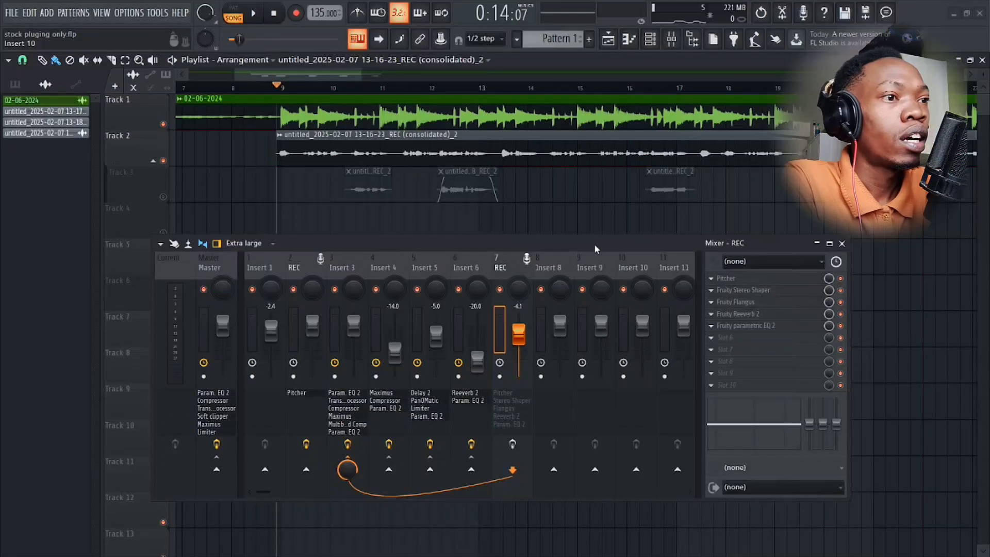
drag(535, 243, 584, 259)
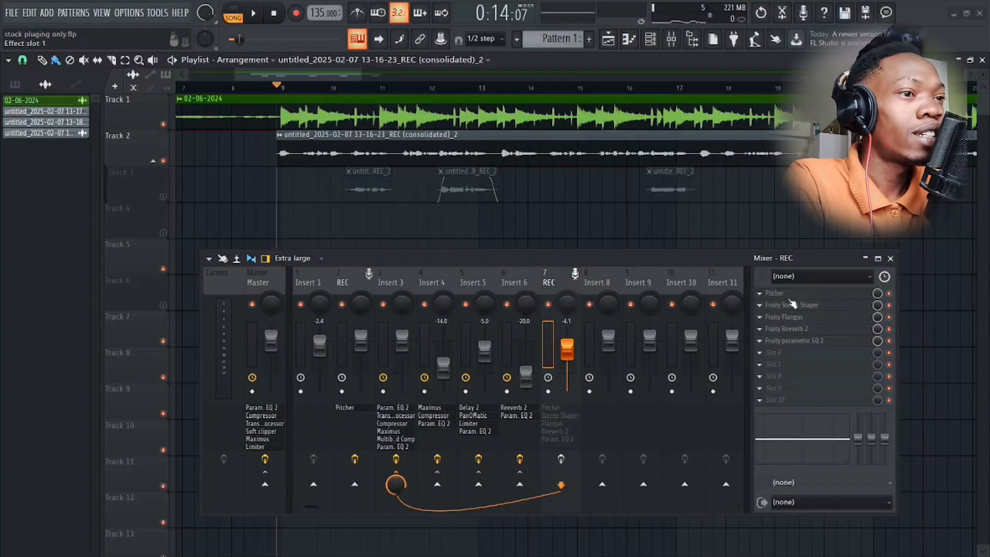
click(790, 298)
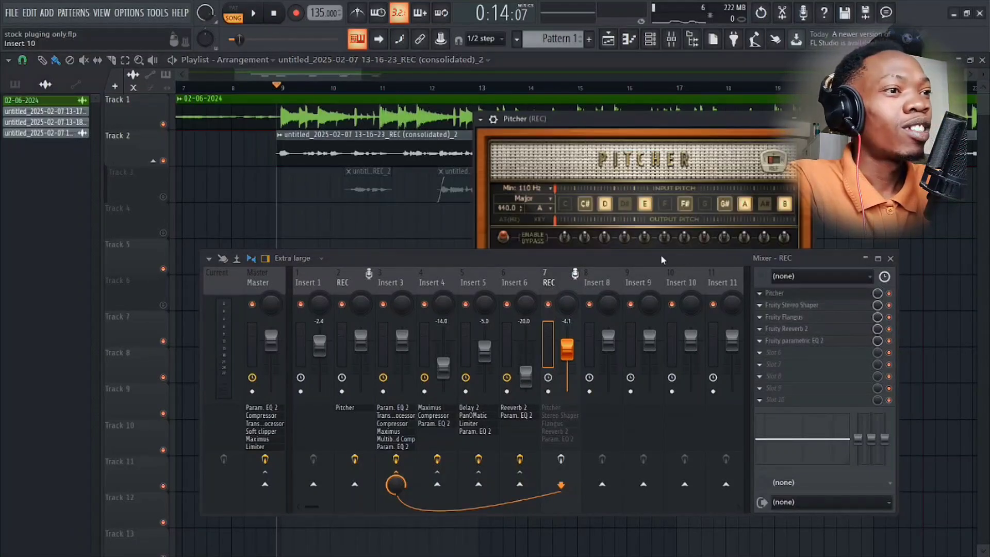
drag(657, 257, 652, 291)
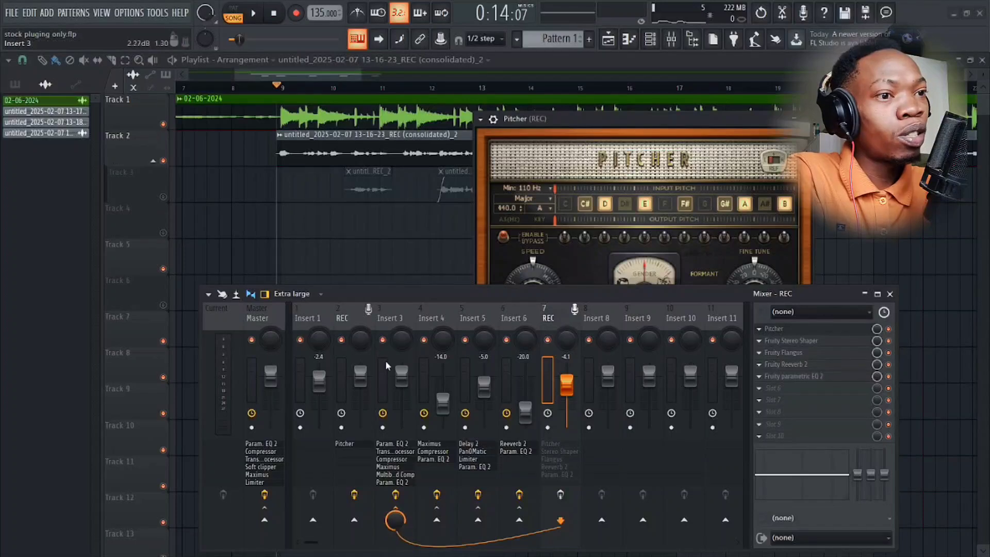
click(786, 333)
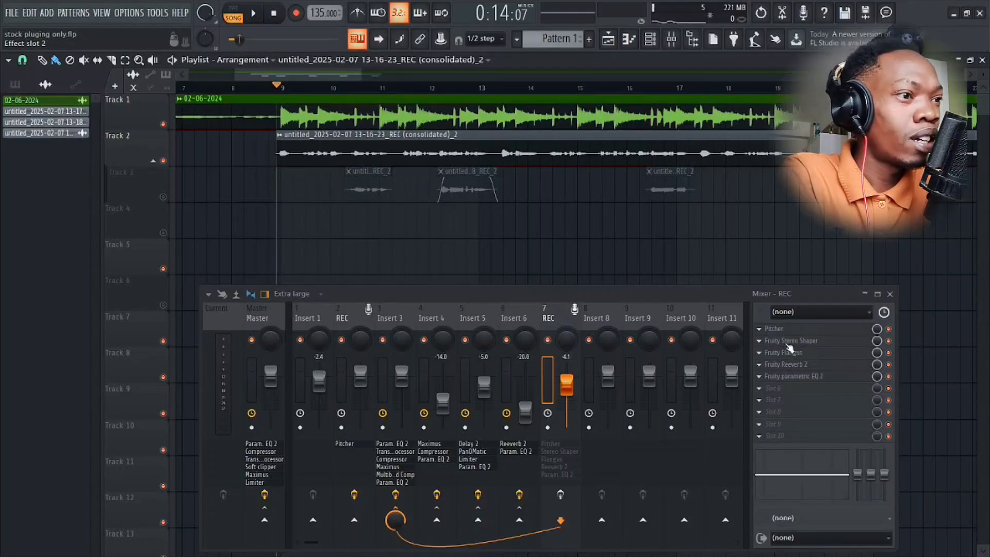
Inspect the Fruity Stereo Shaper mixer matrix, delay and phase settings on the second REC track, with the plugin window clear of the mixer.
click(789, 343)
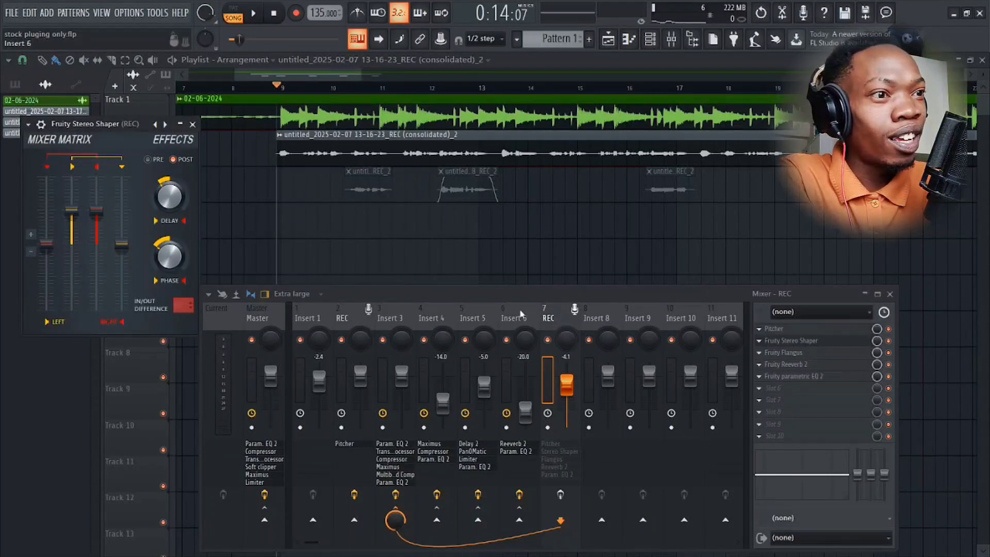
drag(503, 295, 505, 300)
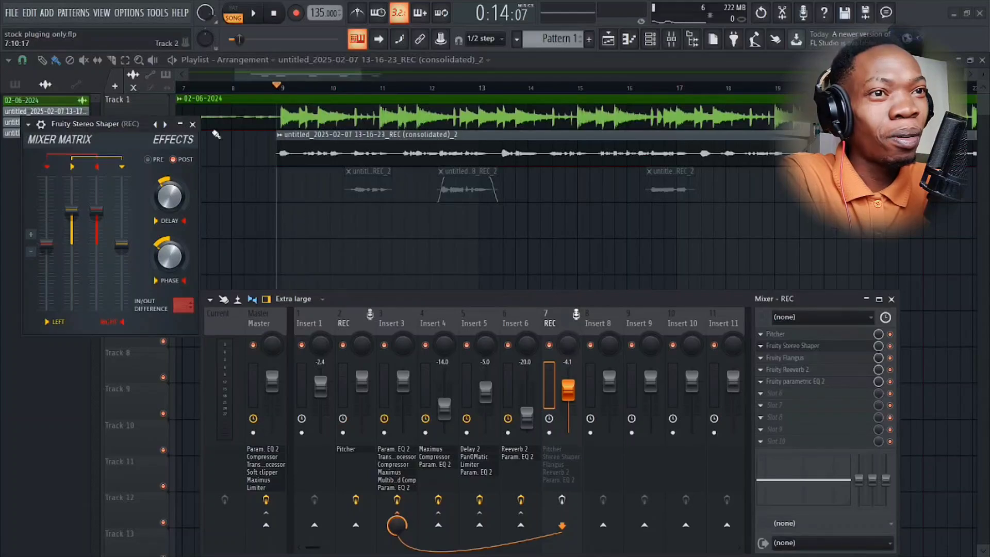
drag(109, 126, 223, 81)
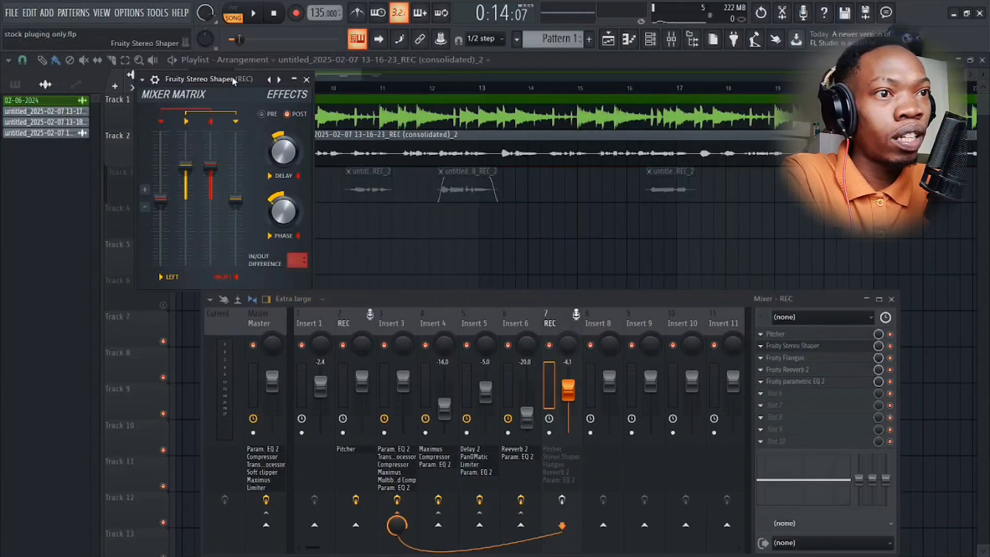
drag(233, 80, 358, 83)
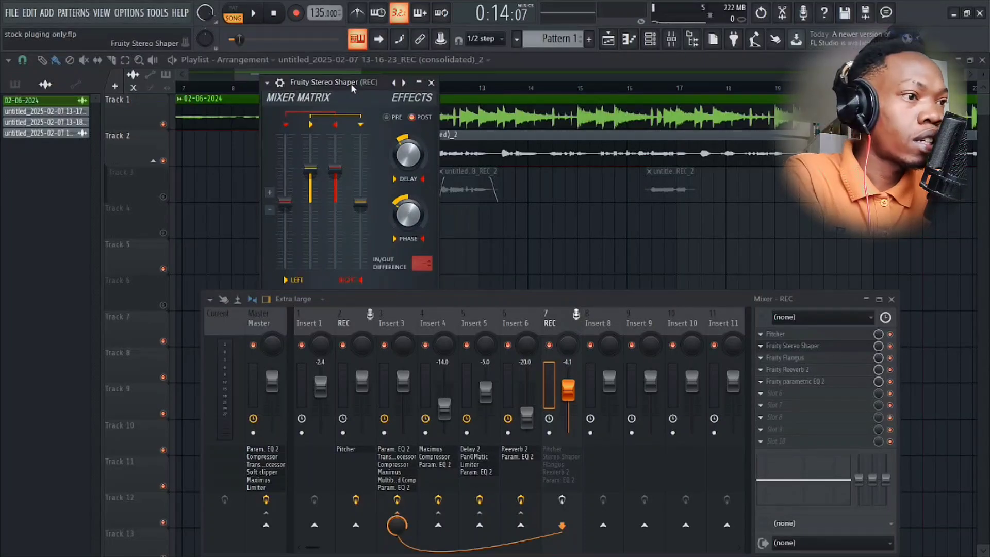
Review the Fruity Flangus settings on the second REC track, closing both the Stereo Shaper and Flangus windows.
click(797, 359)
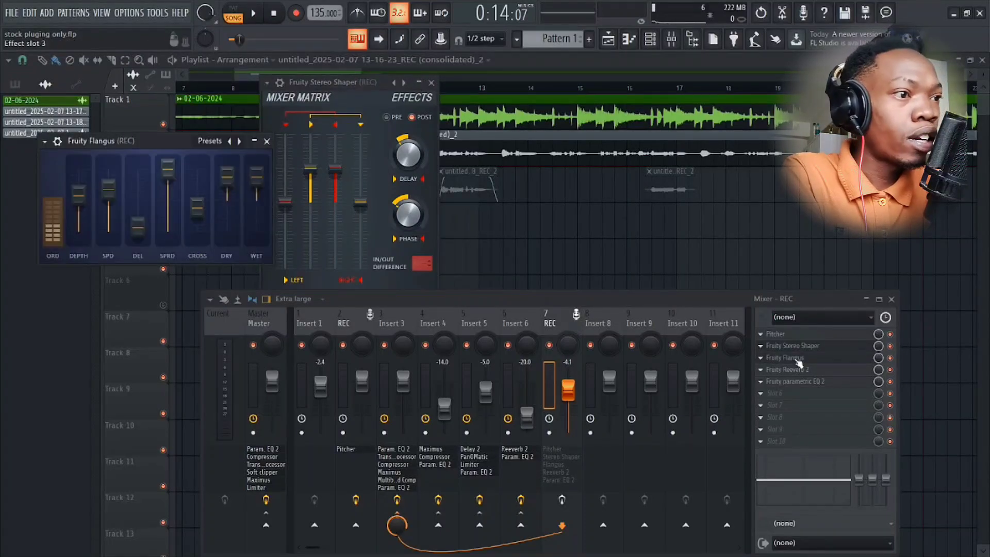
click(430, 83)
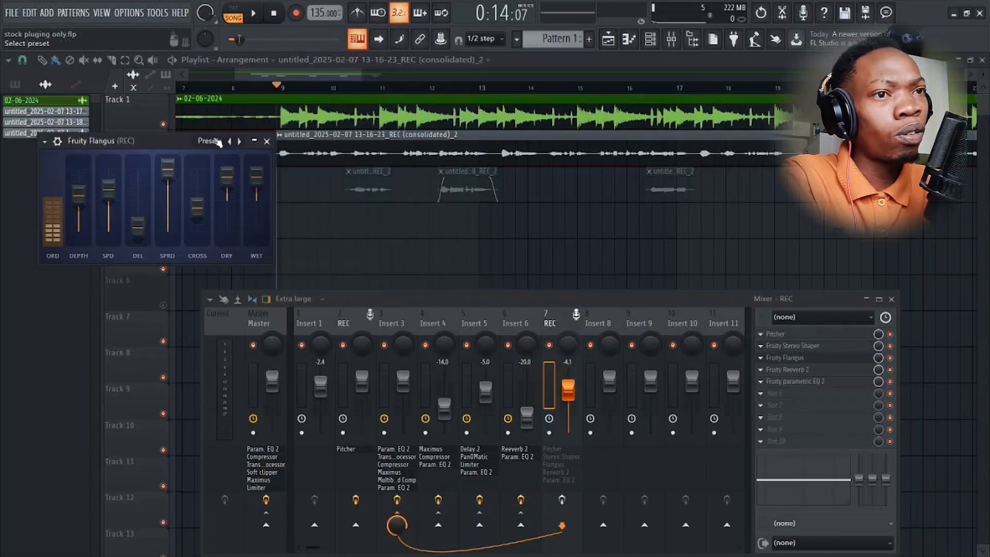
drag(186, 144, 281, 125)
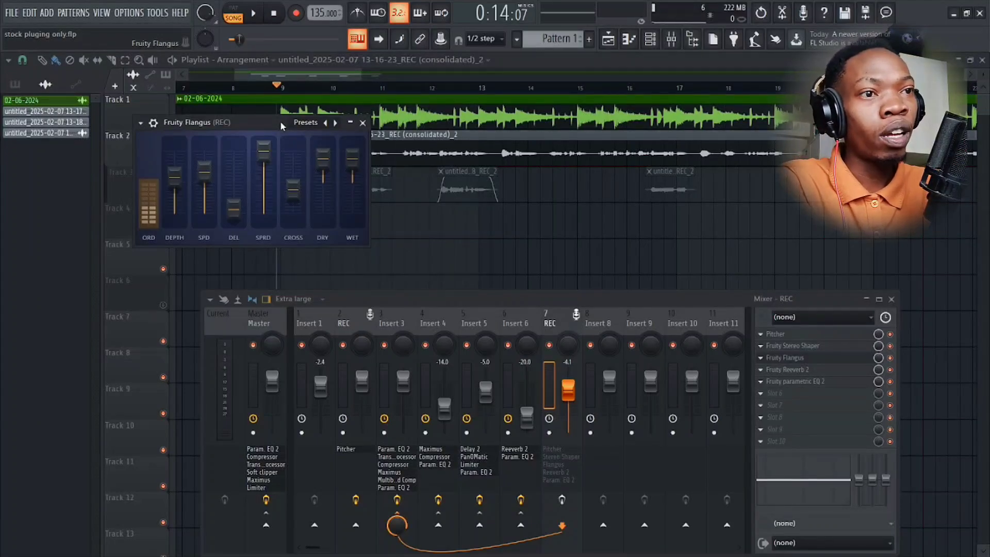
click(363, 123)
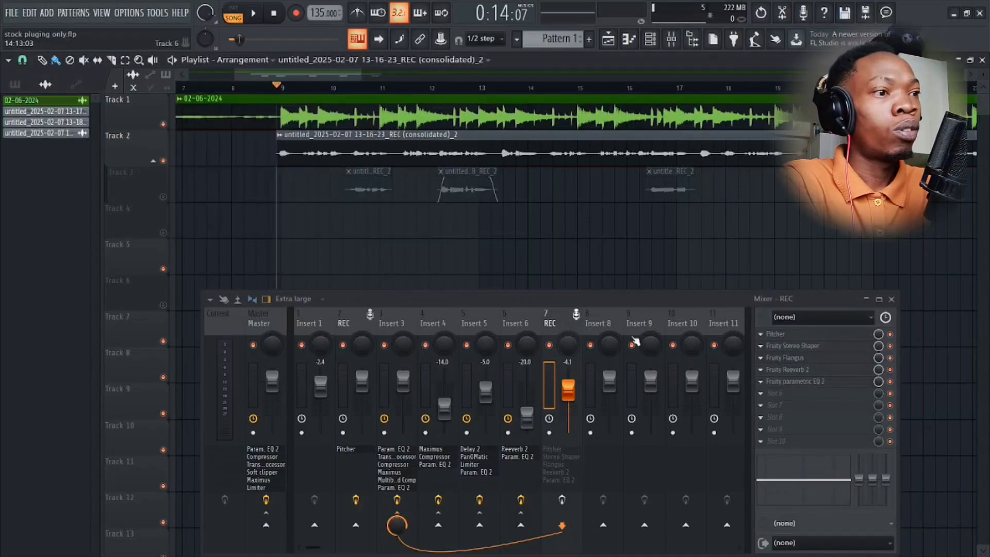
Check the Fruity Reeverb 2 settings on the second REC track and close the plugin.
click(789, 369)
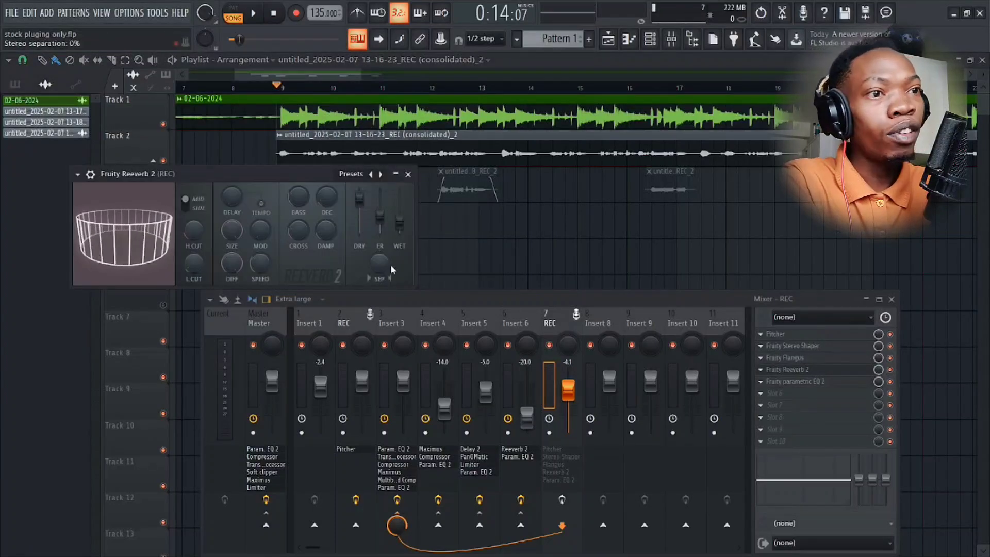
double_click(297, 171)
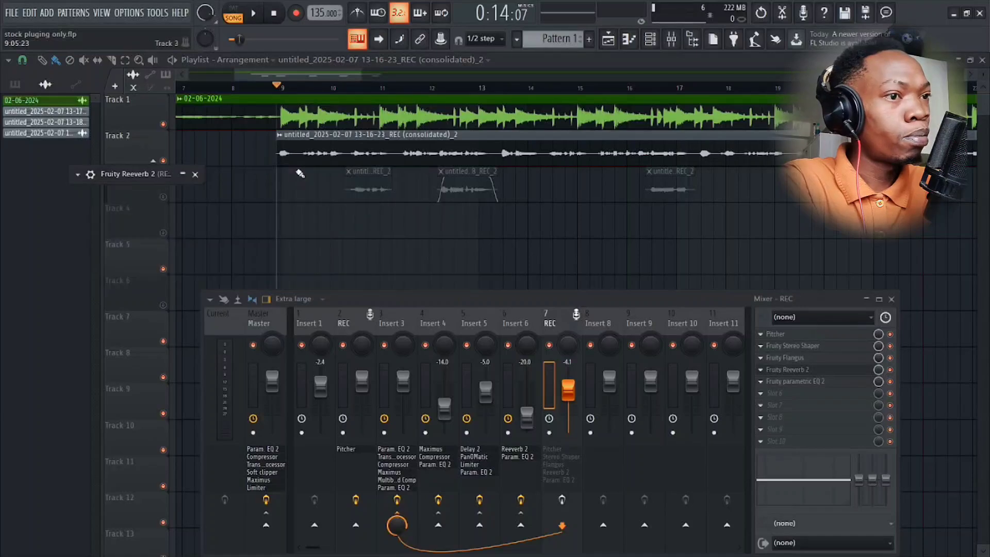
click(195, 174)
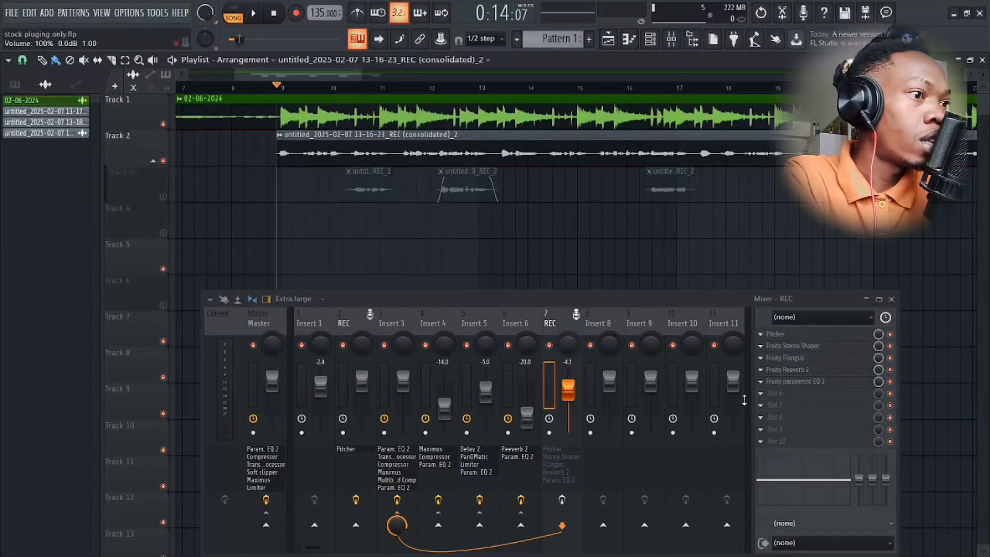
Examine the full Fruity parametric EQ 2 curve on the second REC track, moving the windows apart, and close the equalizer.
click(796, 382)
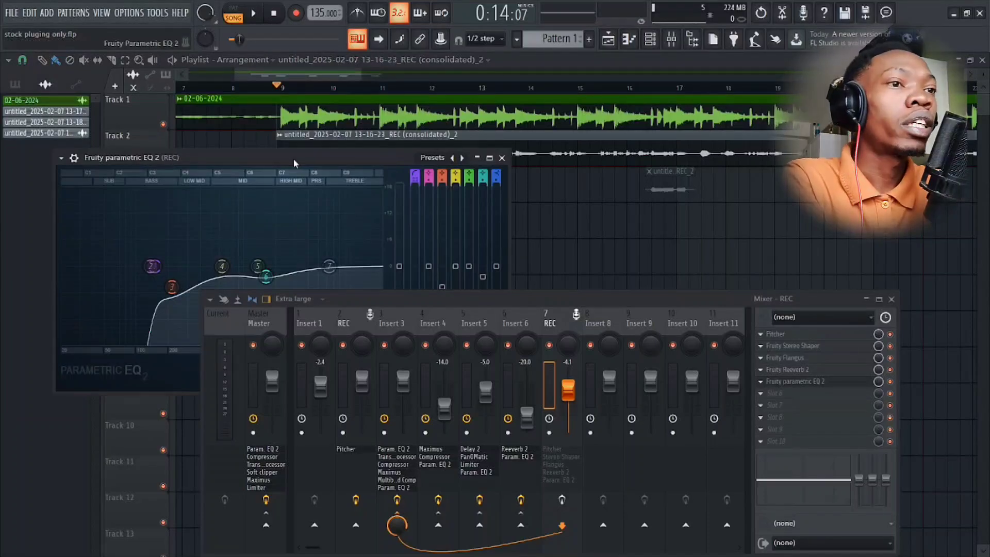
drag(283, 153, 449, 140)
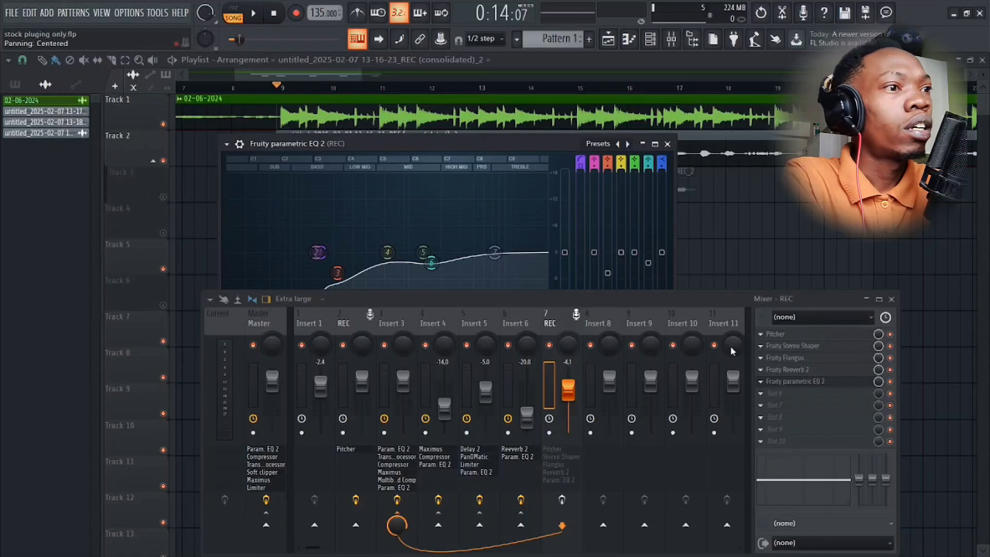
drag(669, 298, 640, 374)
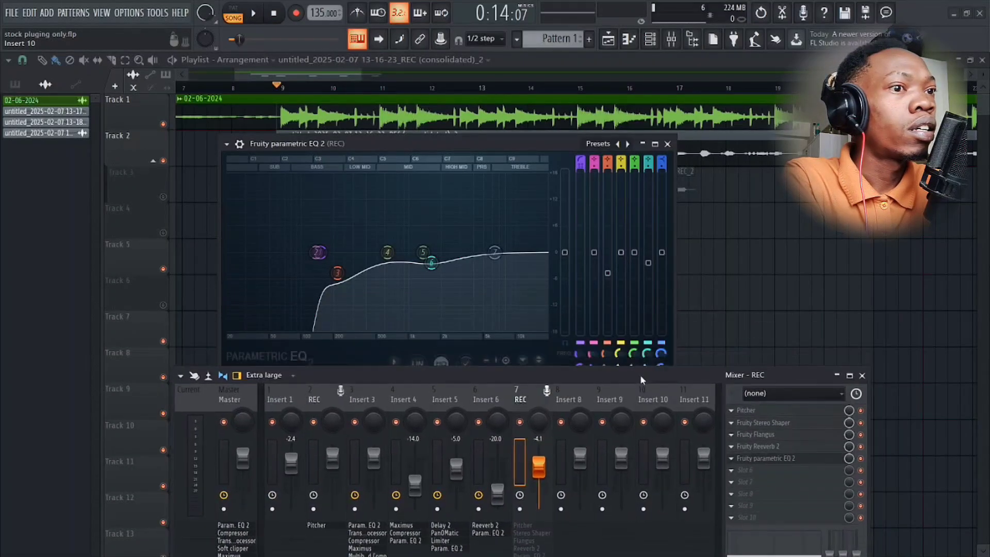
drag(475, 142, 596, 75)
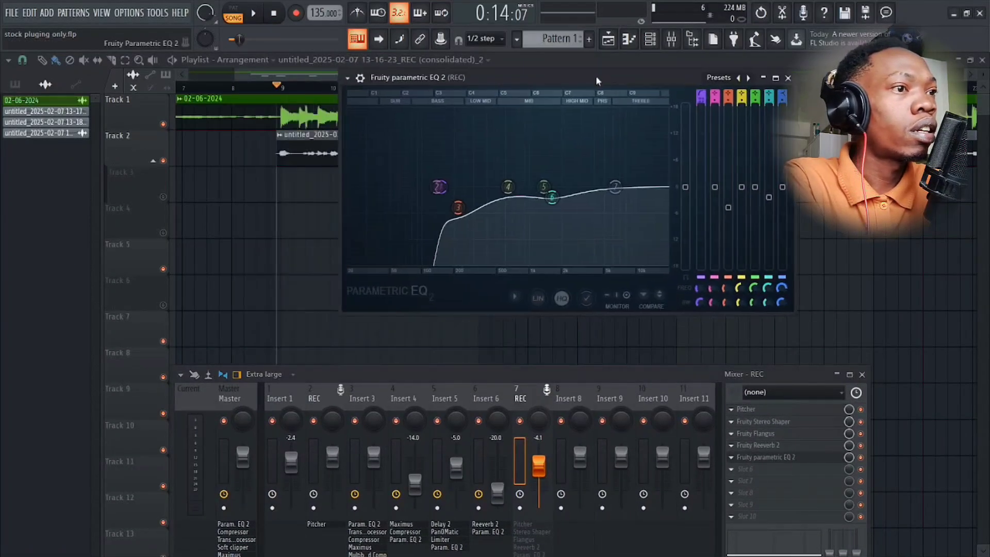
click(787, 78)
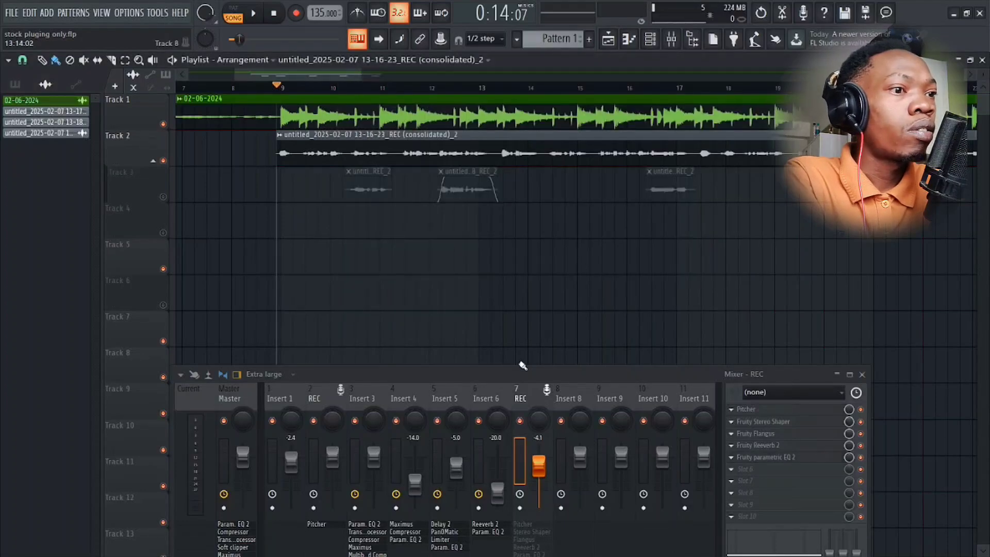
Unmute playlist Track 3 and play the song to hear its vocal clips with the second REC track's effects disabled.
drag(513, 373, 514, 272)
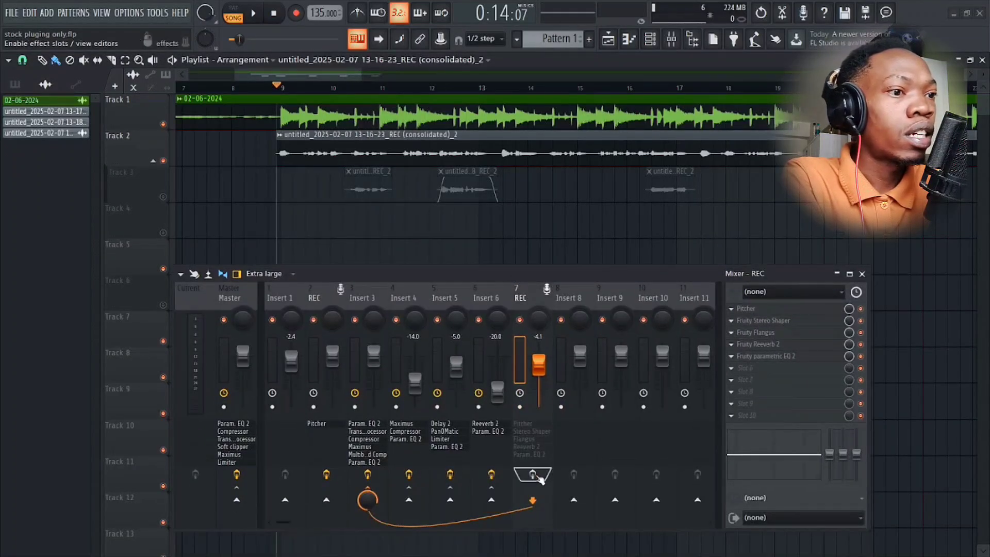
click(164, 198)
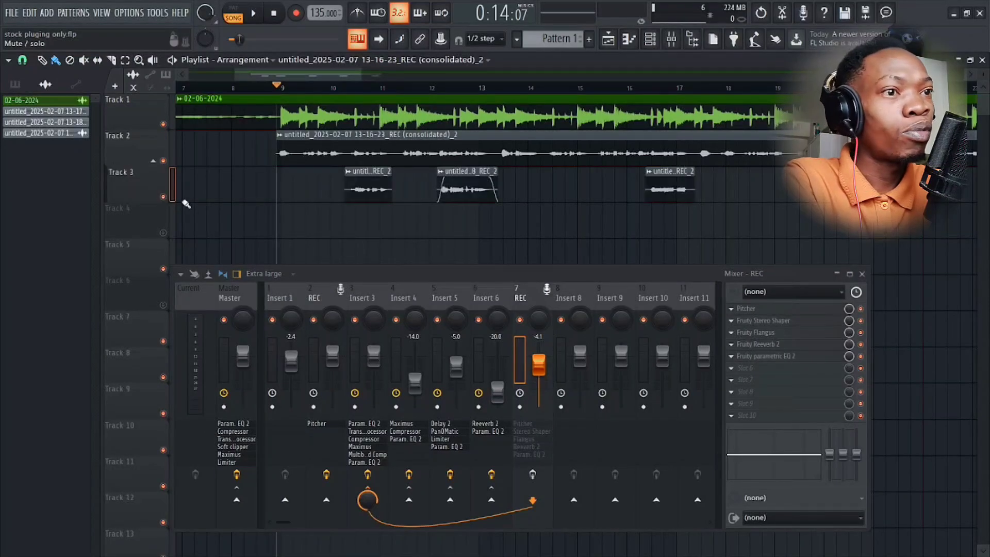
key(space)
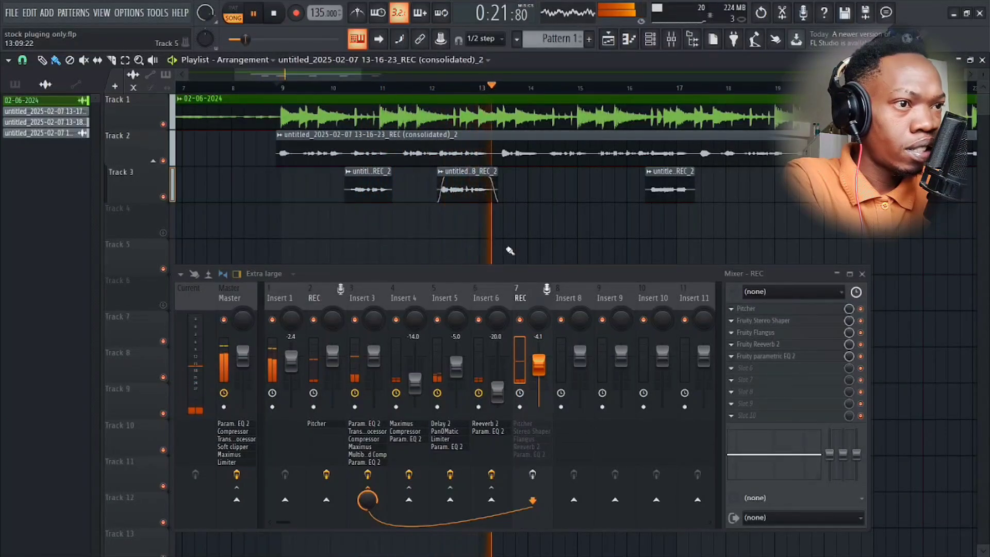
key(space)
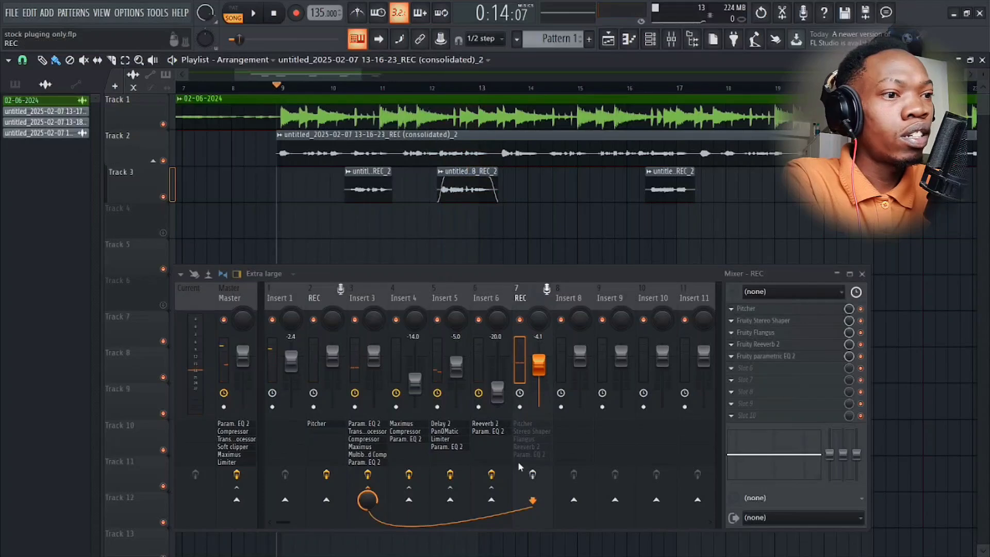
Enable the effects on the second REC track and play the song, viewing all the vocal clips on Track 3.
click(534, 474)
key(space)
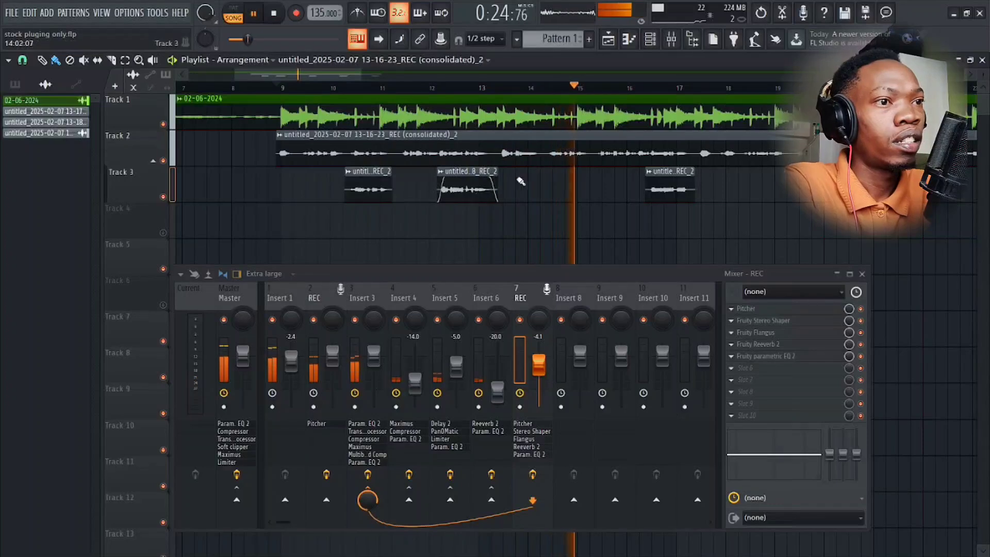
scroll(464, 216, up, 3)
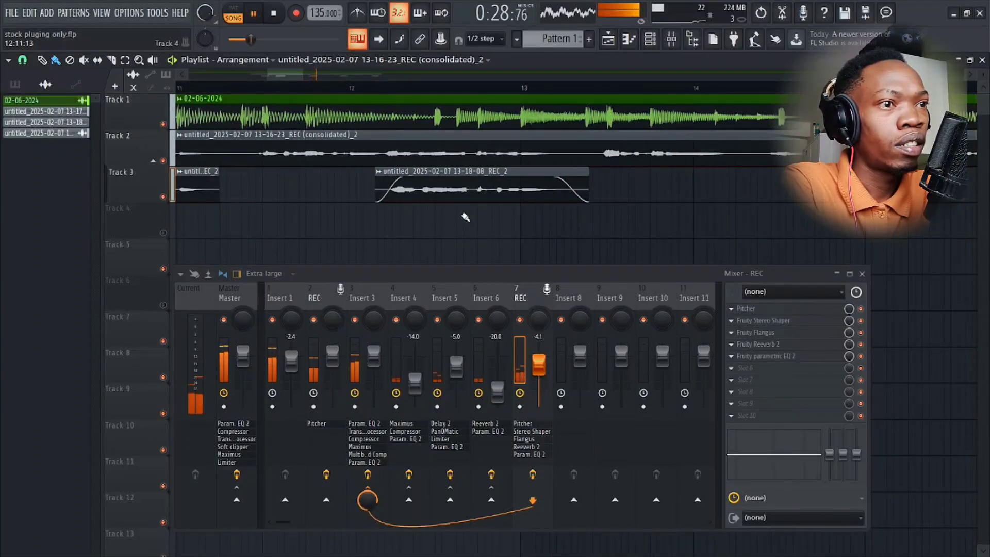
scroll(466, 217, down, 2)
scroll(465, 217, down, 1)
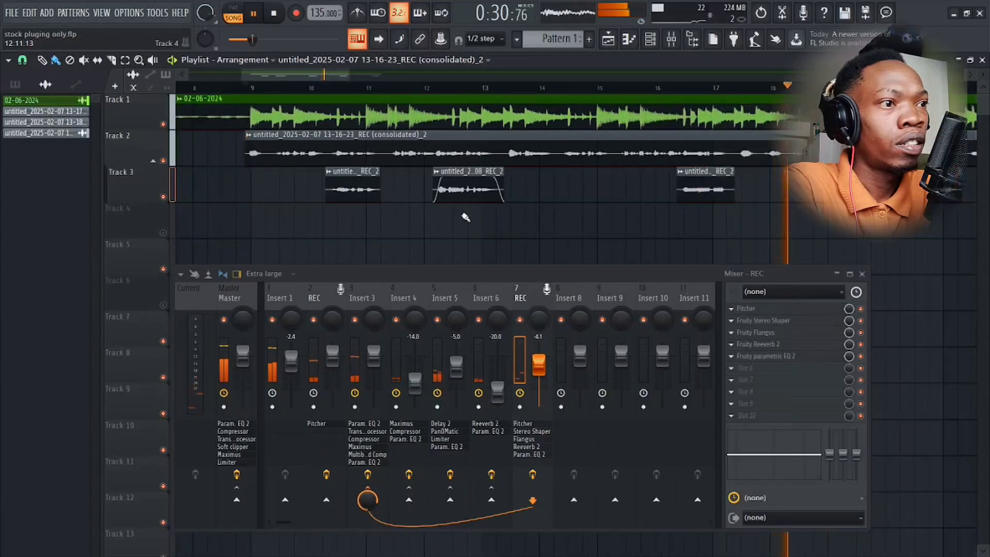
scroll(465, 217, down, 2)
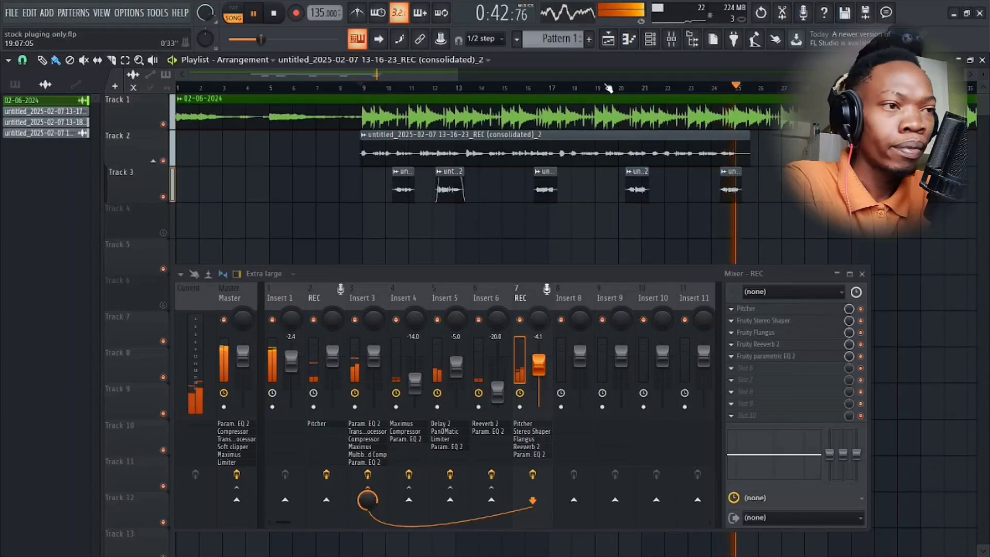
Replay the song from bar 9 to hear the processed Track 3 vocals with the full mix, and stop playback.
click(367, 89)
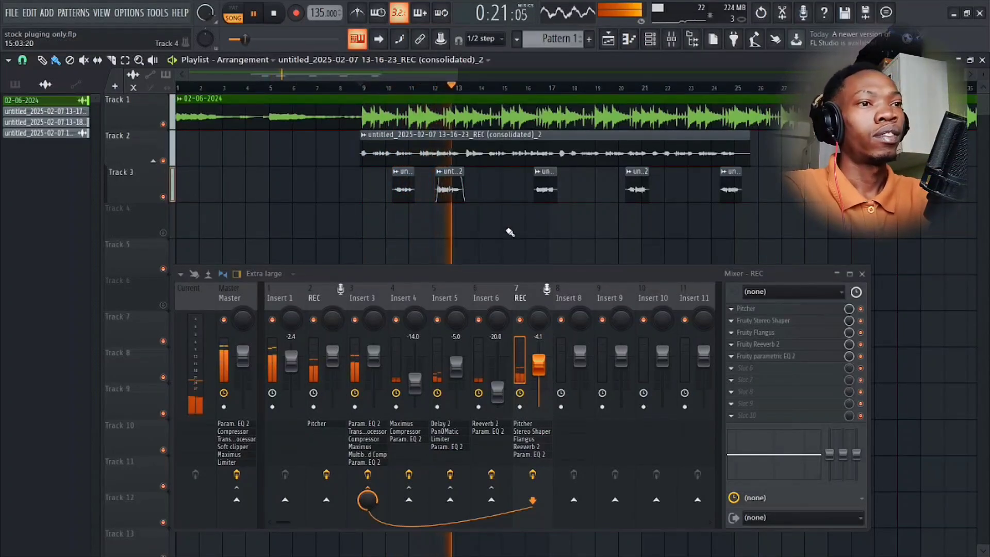
drag(460, 273, 494, 238)
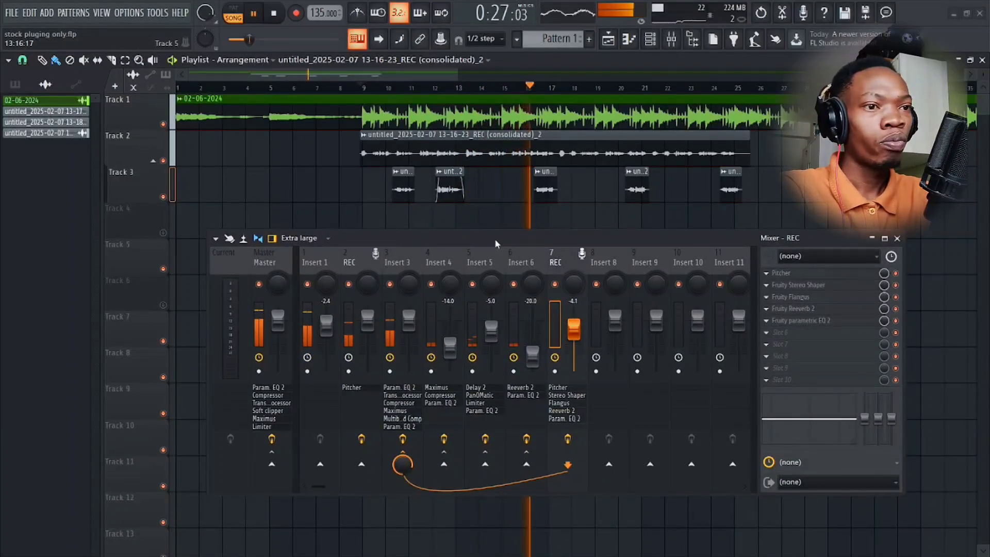
key(space)
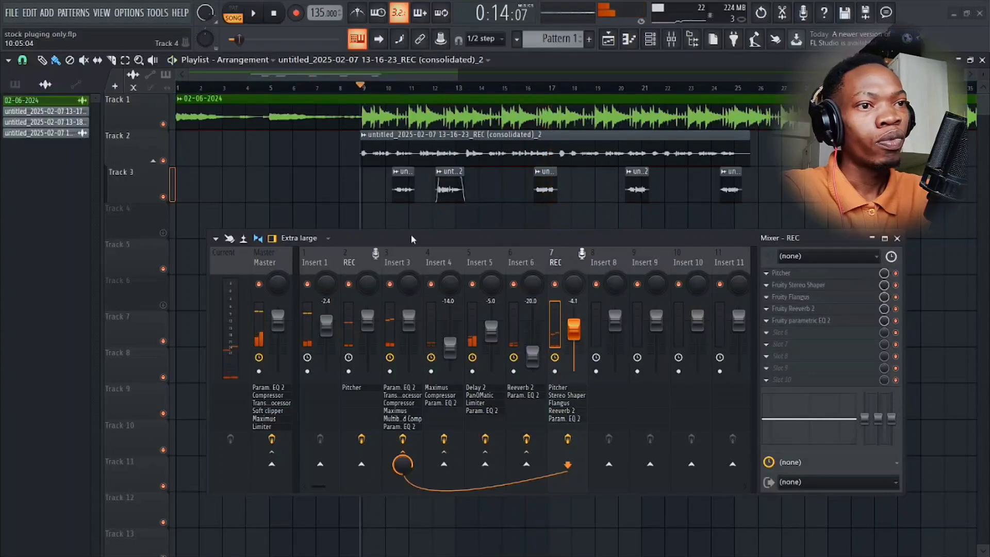
Select the Master track and inspect its Fruity parametric EQ 2 curve and Fruity Compressor settings, keeping the mixer clear of the plugin windows.
click(273, 262)
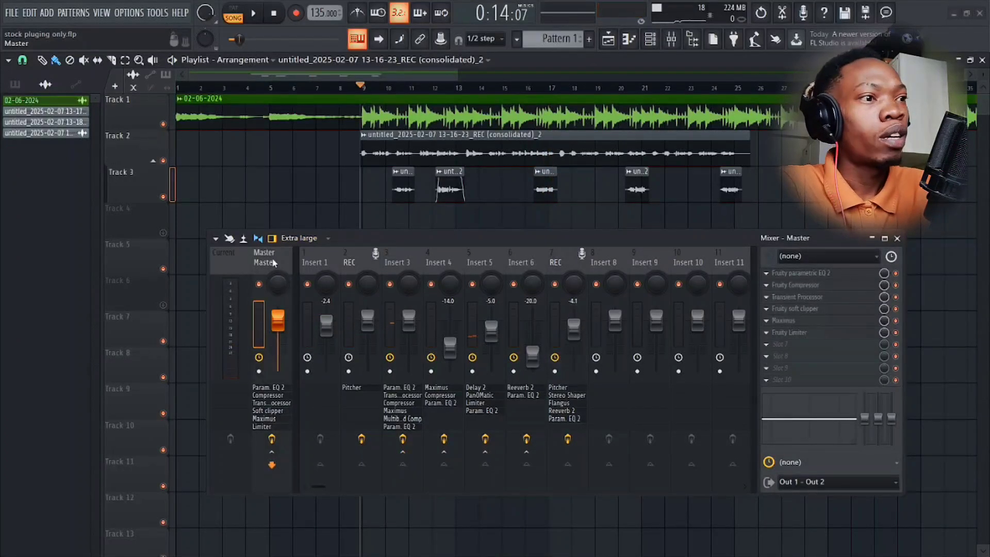
click(804, 273)
drag(671, 238, 612, 331)
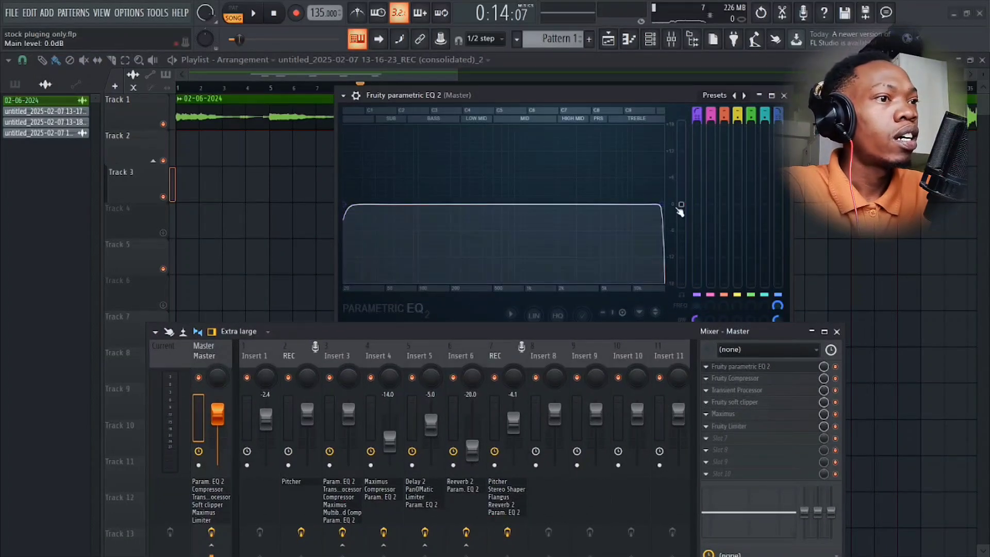
click(738, 369)
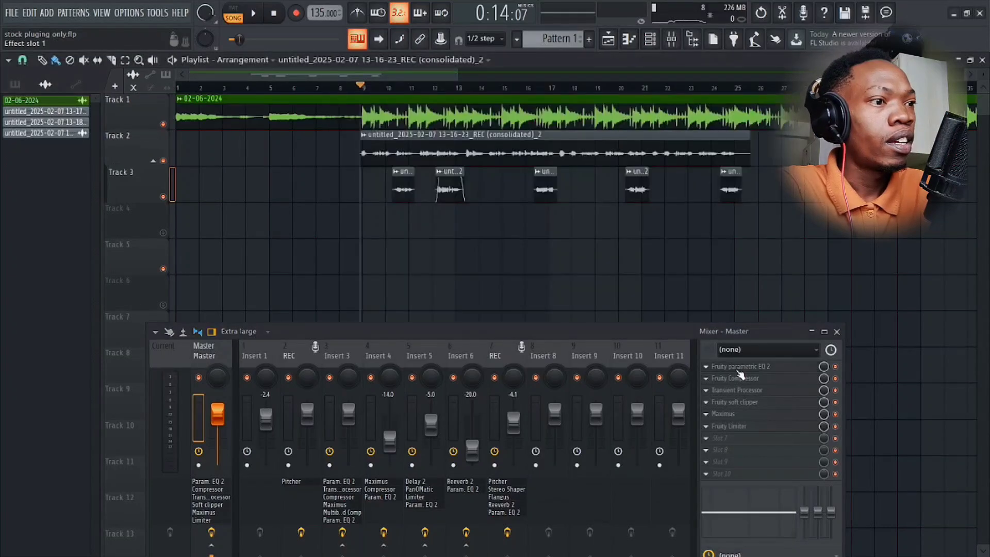
click(737, 379)
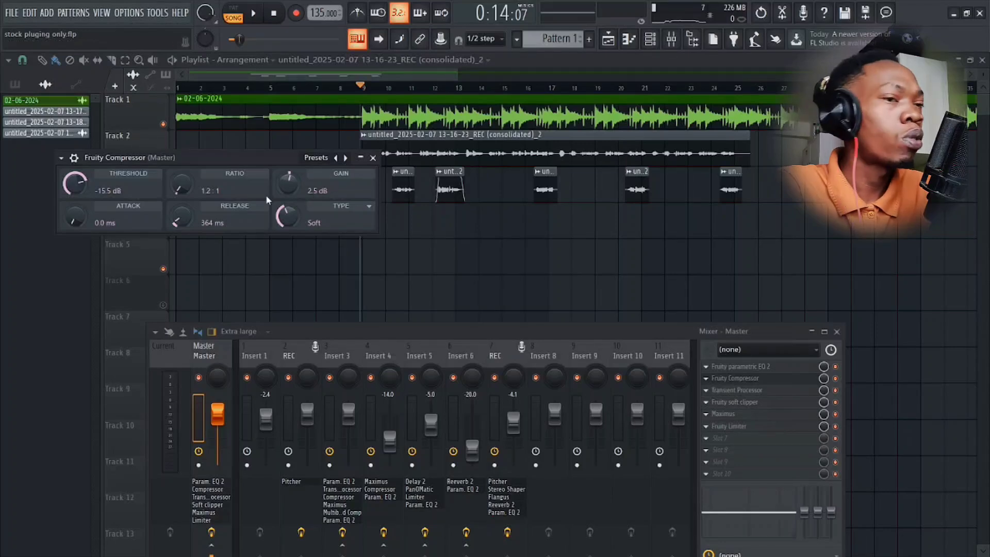
Open the Master's Transient Processor in place of the compressor and play the song to watch its response, closing it once viewed.
click(739, 390)
click(740, 383)
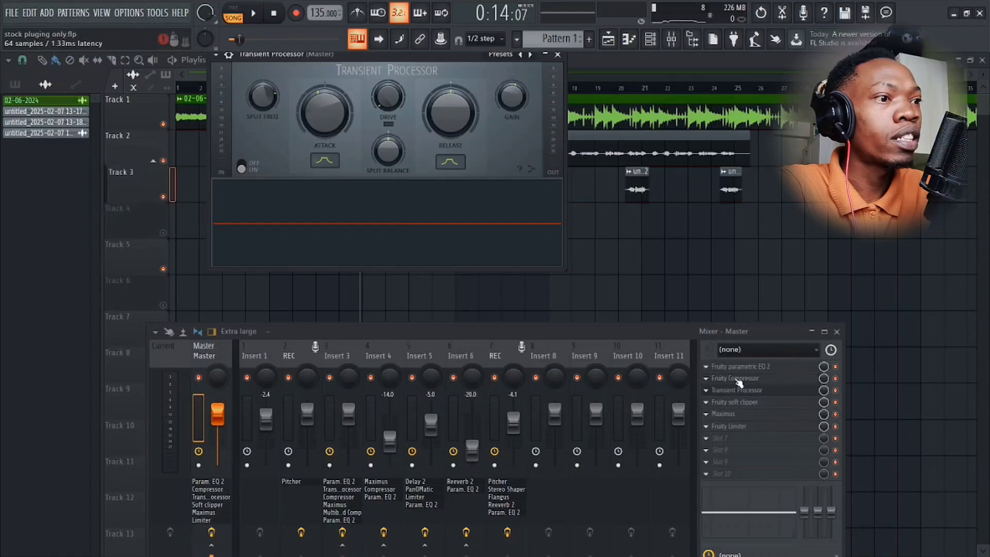
key(space)
key(space)
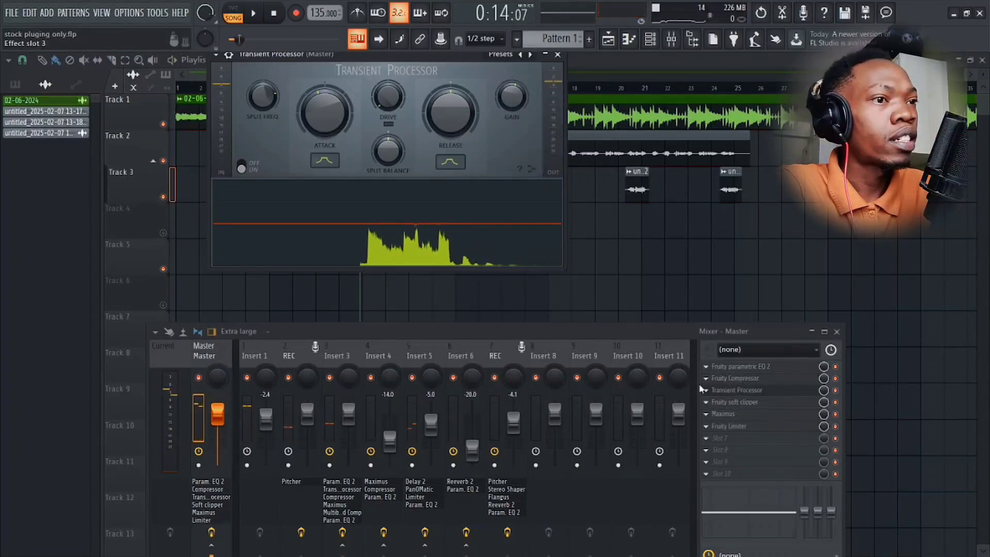
key(space)
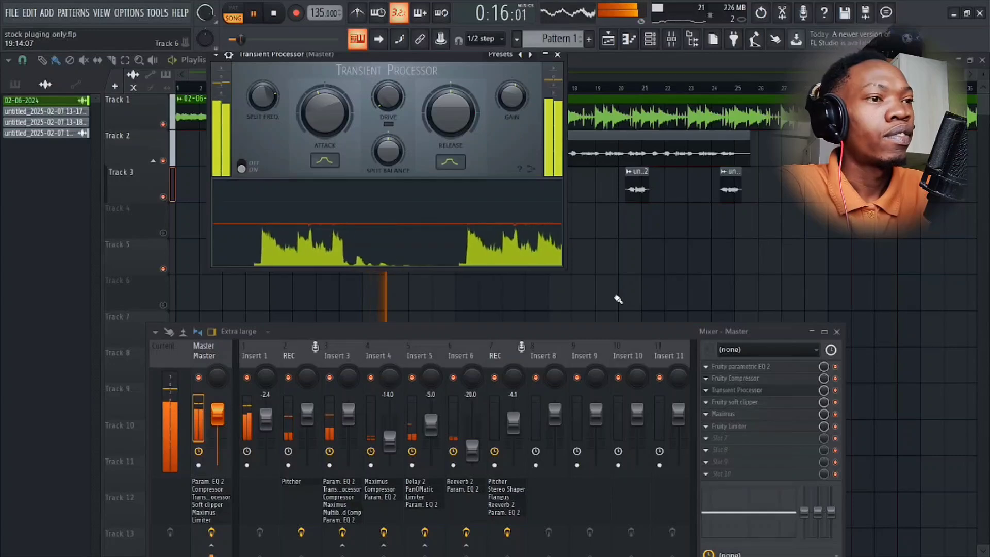
click(742, 395)
Open the Master's Fruity soft clipper during playback, stop the song, and examine its threshold and post controls in a clear spot.
click(742, 401)
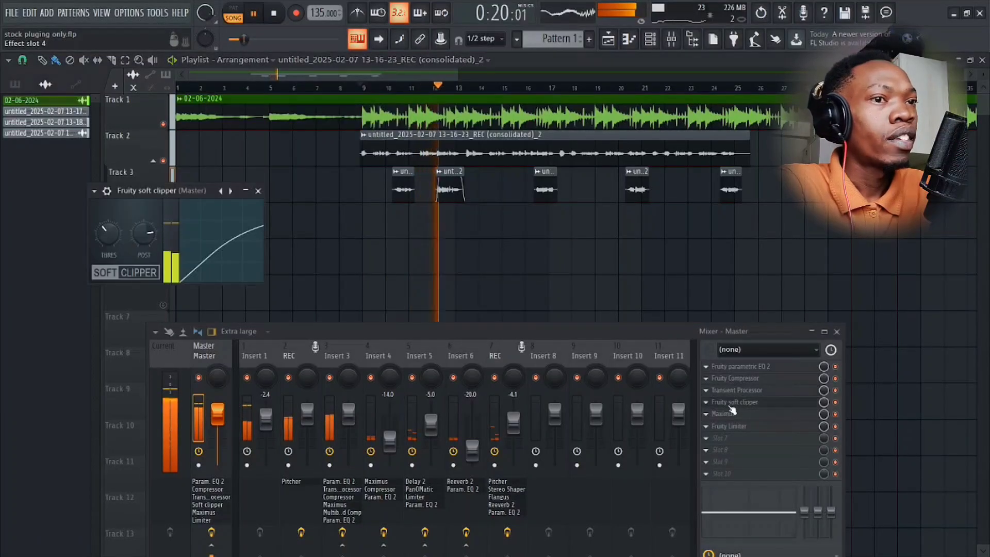
key(space)
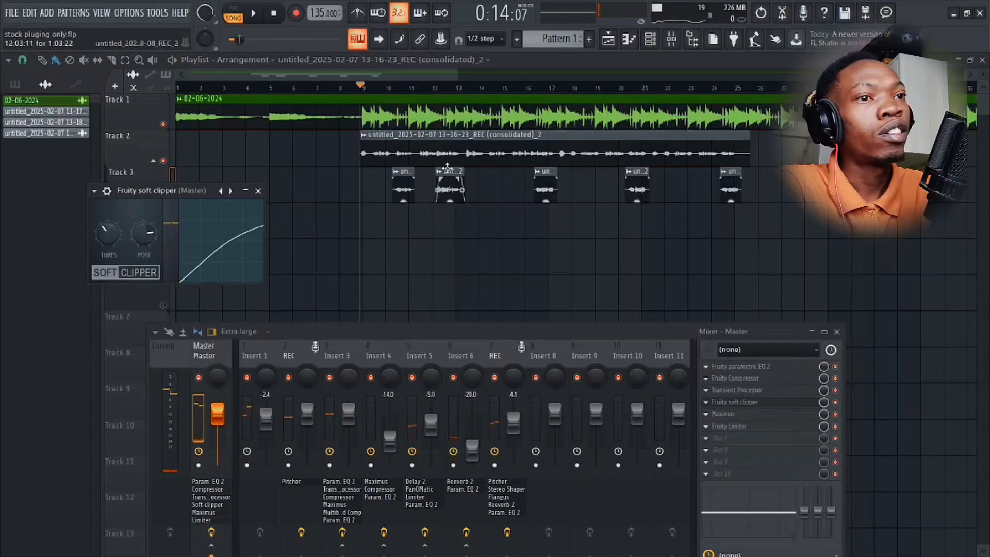
drag(311, 163, 365, 152)
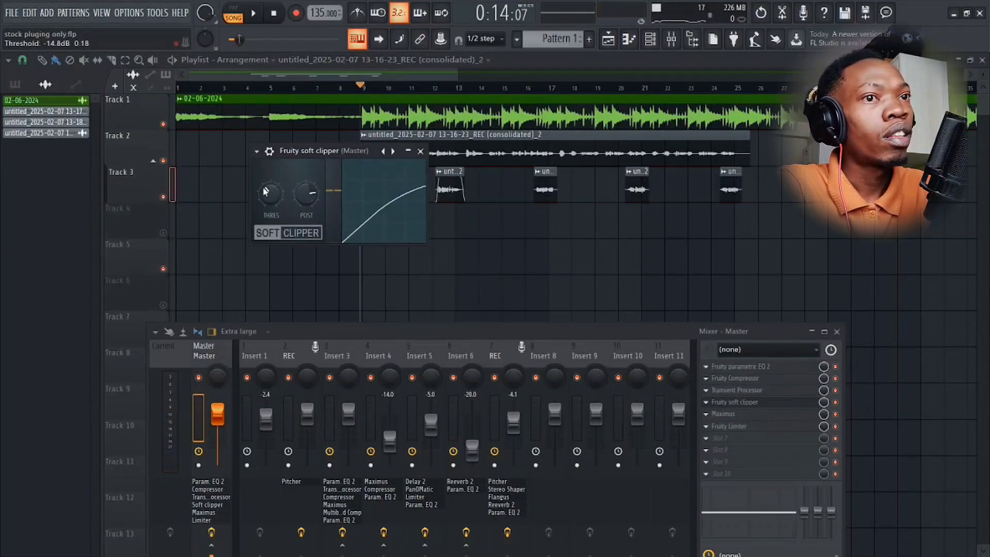
drag(265, 190, 286, 205)
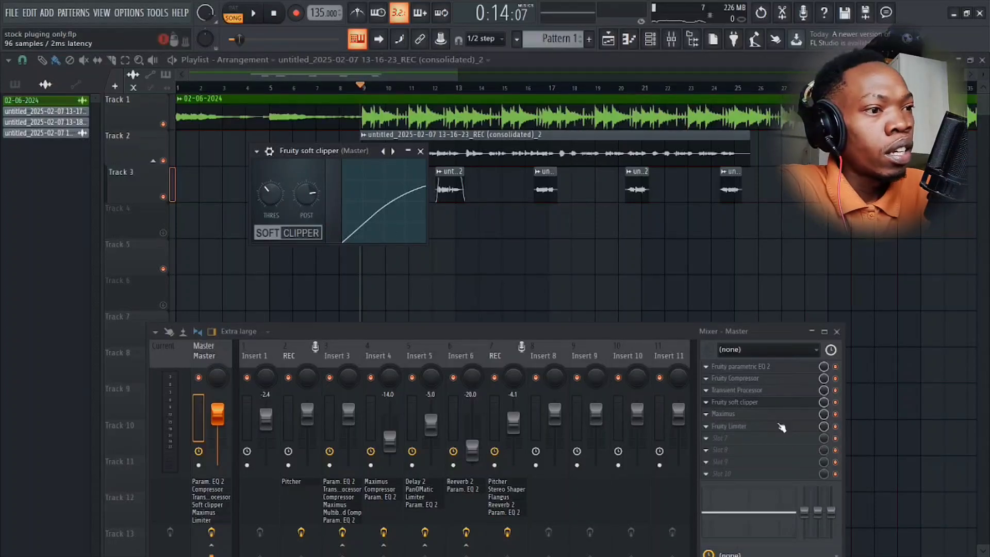
Examine the Mid band of the Master's Maximus, close it, and revisit the Transient Processor settings.
click(734, 411)
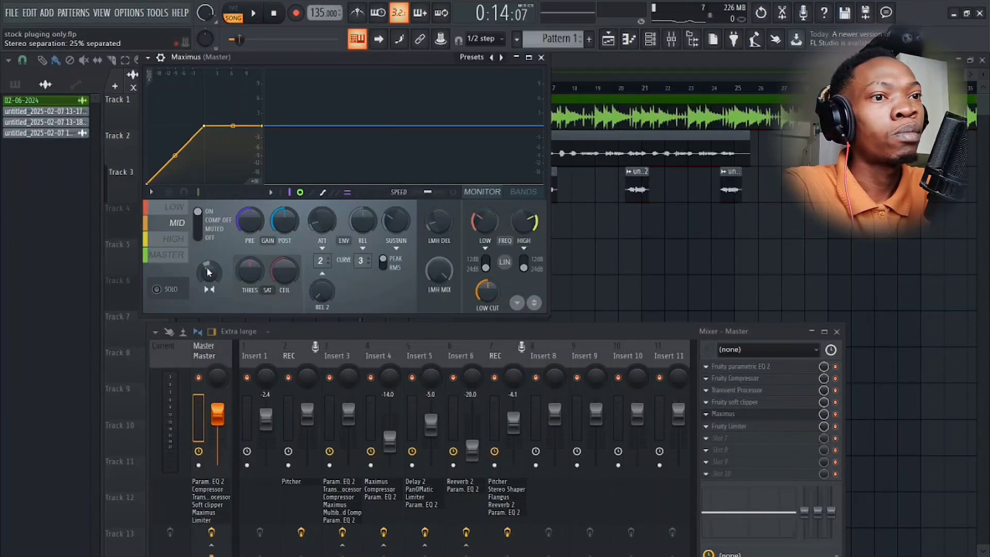
click(540, 58)
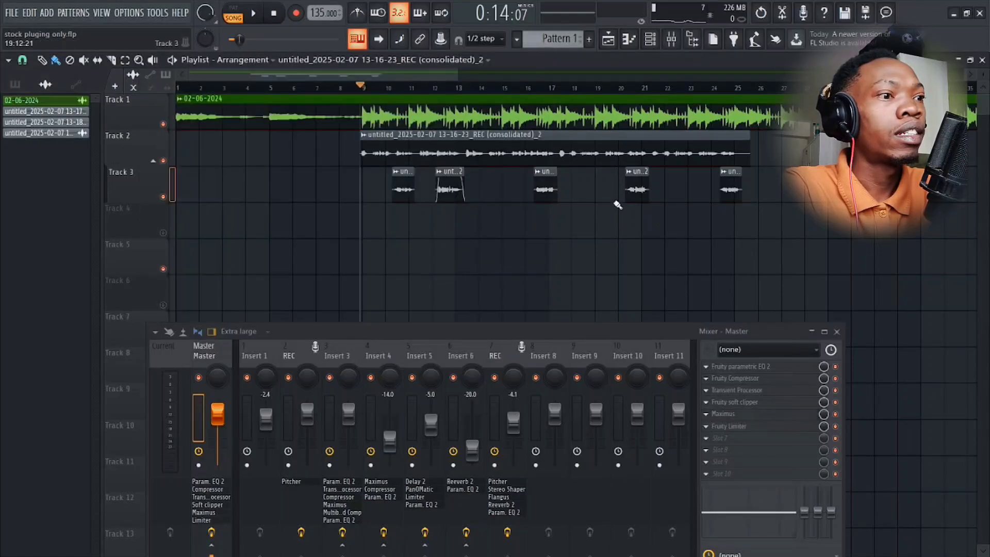
click(748, 392)
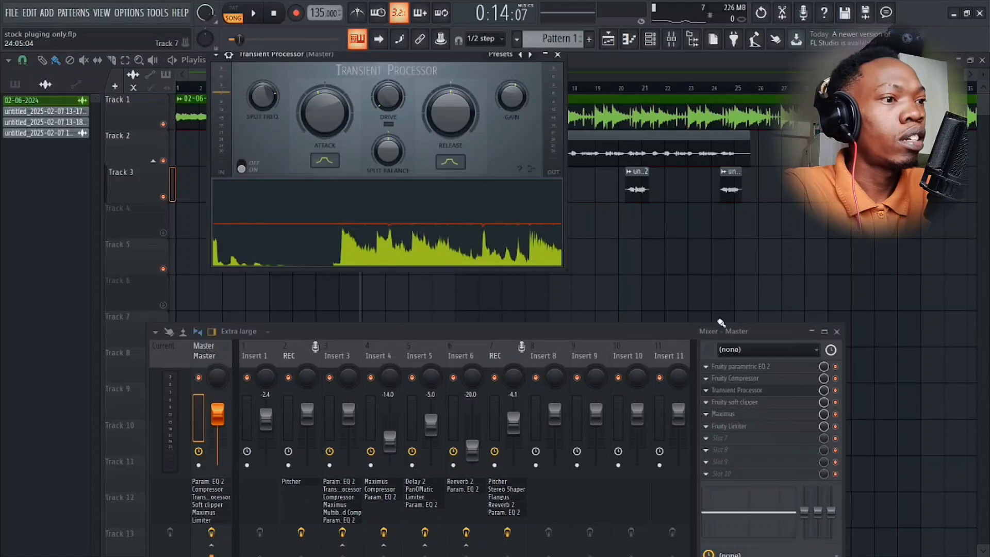
click(746, 394)
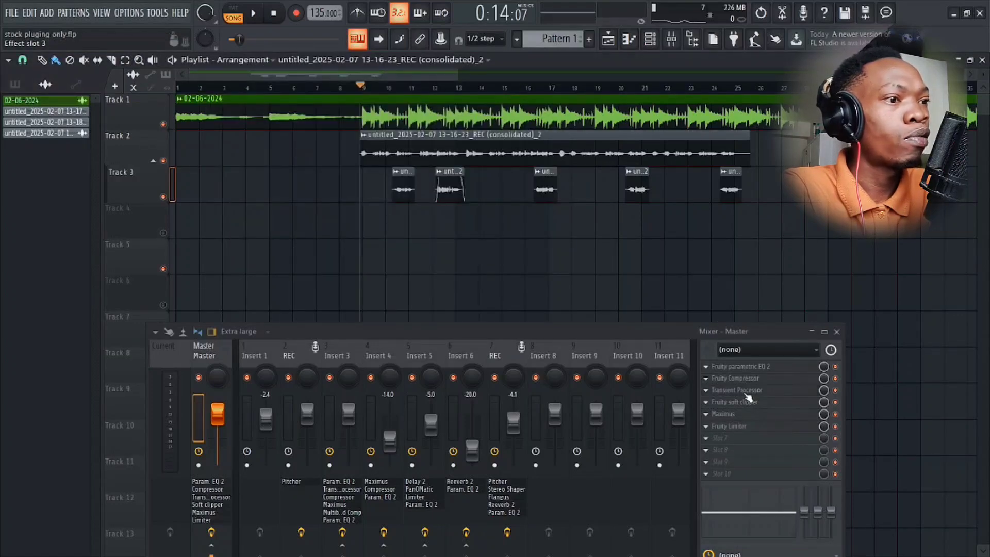
Review Maximus and Fruity Limiter on the Master, play the song to watch the limiter's response, and close the limiter and stop playback.
click(720, 416)
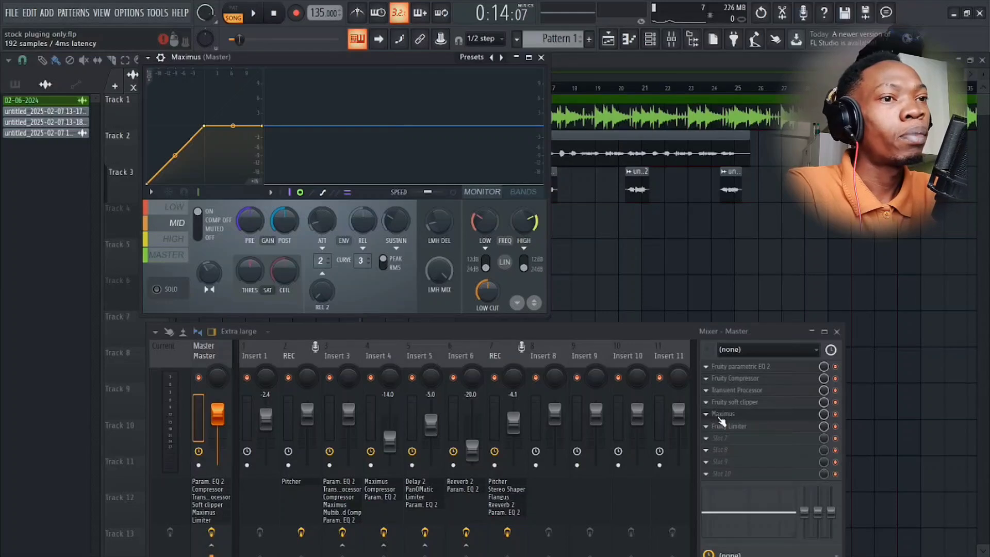
click(744, 429)
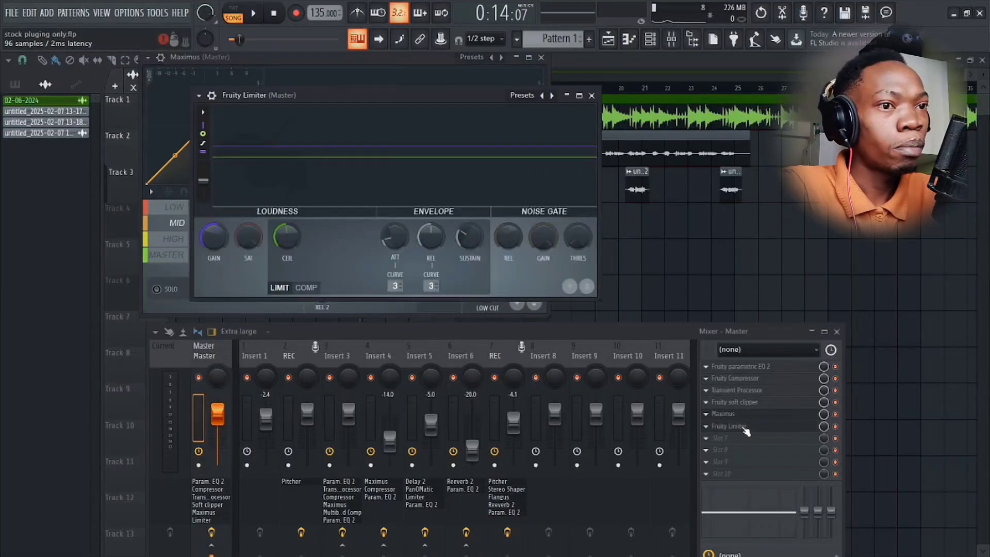
click(738, 418)
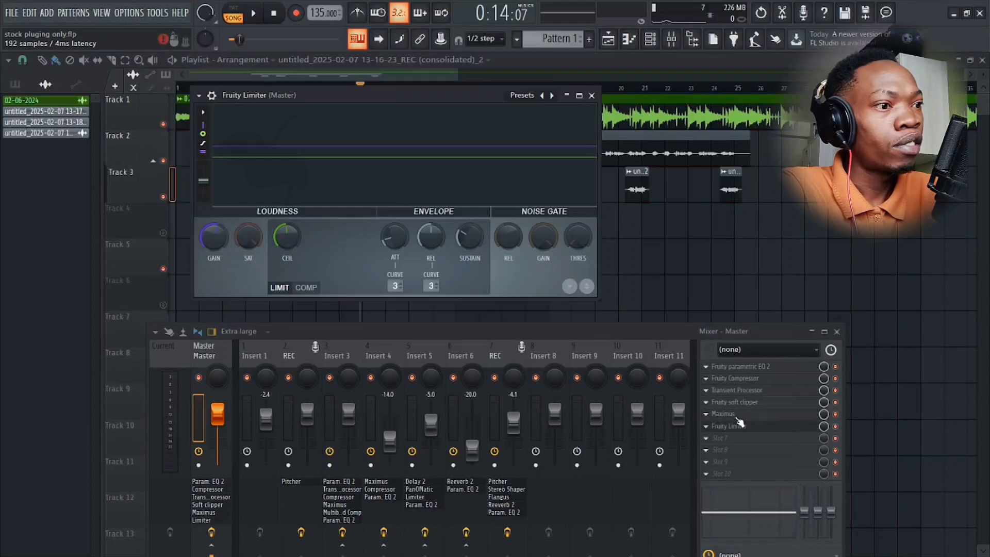
click(742, 429)
click(741, 429)
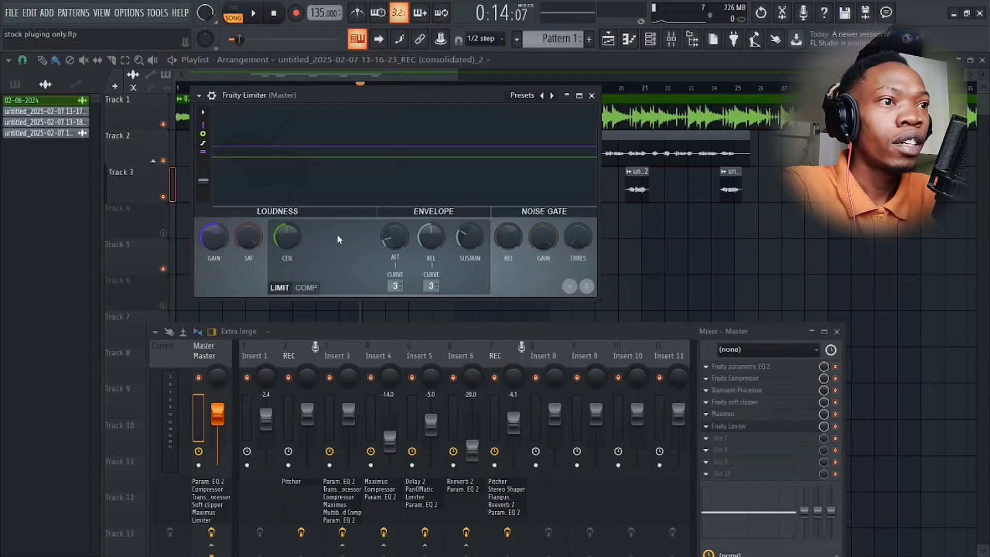
key(space)
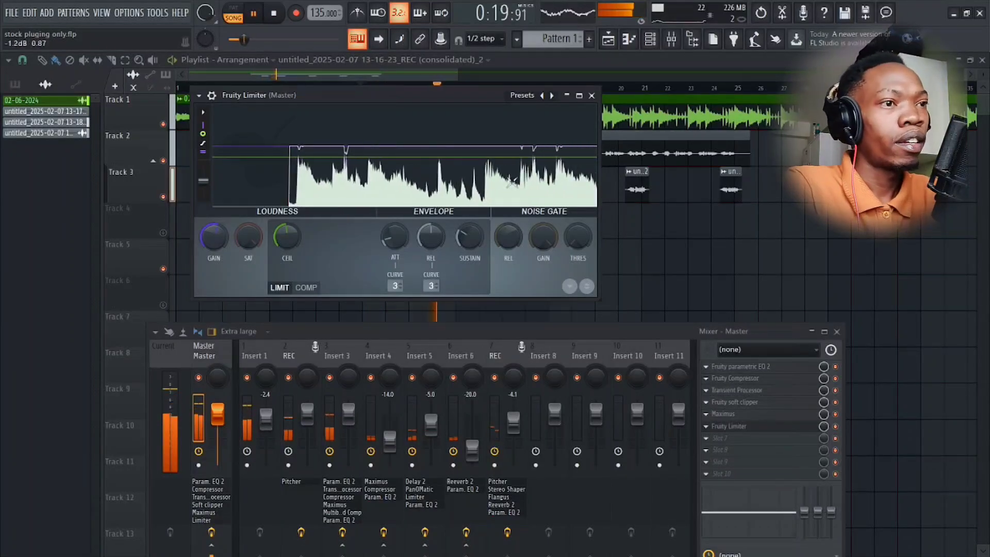
click(591, 96)
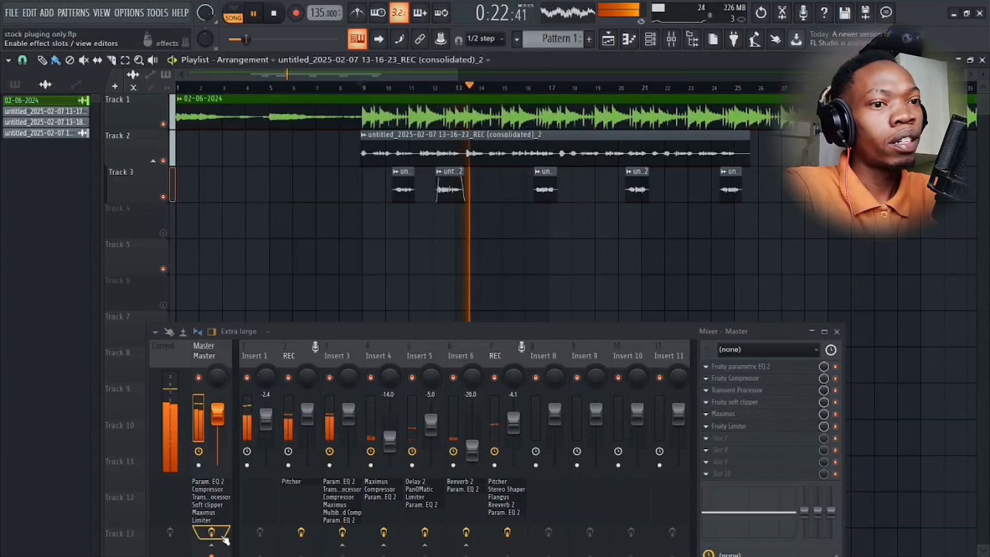
key(space)
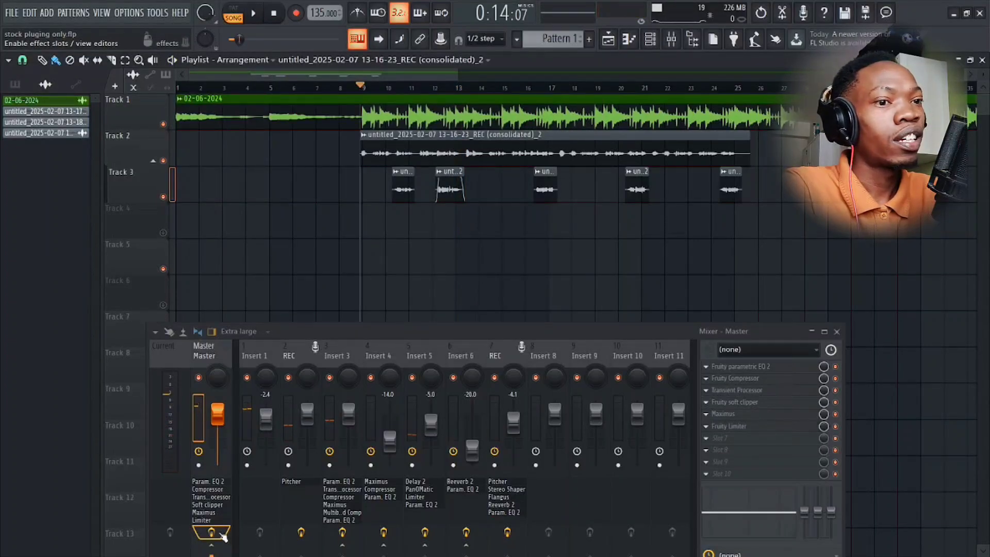
Play the song while toggling the Master track's effects off and on to compare the dry and processed mix.
click(217, 534)
key(space)
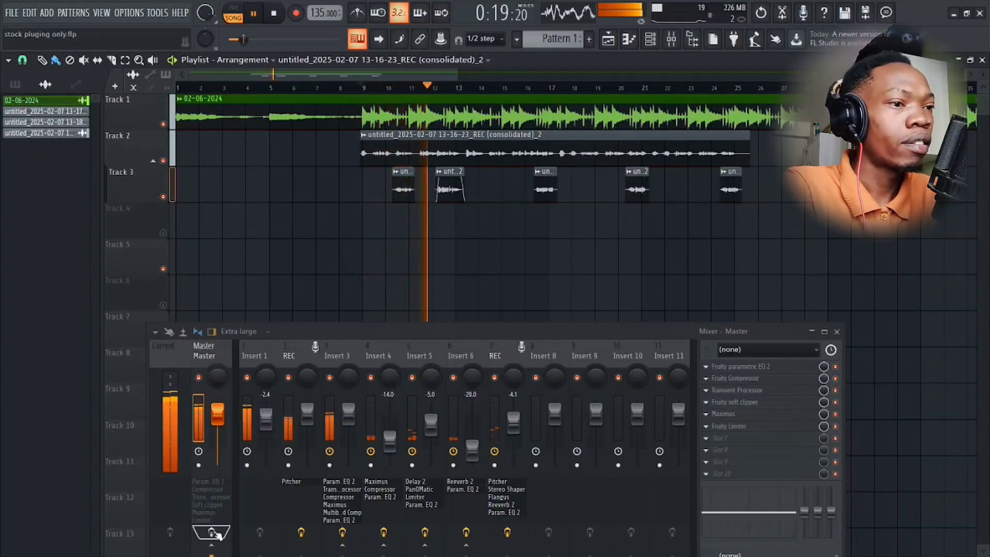
click(218, 534)
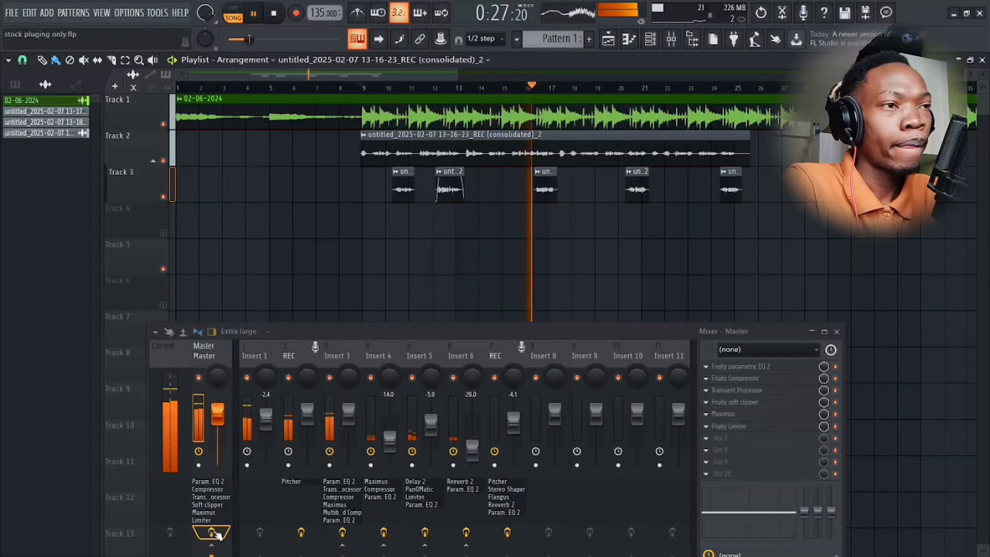
click(214, 534)
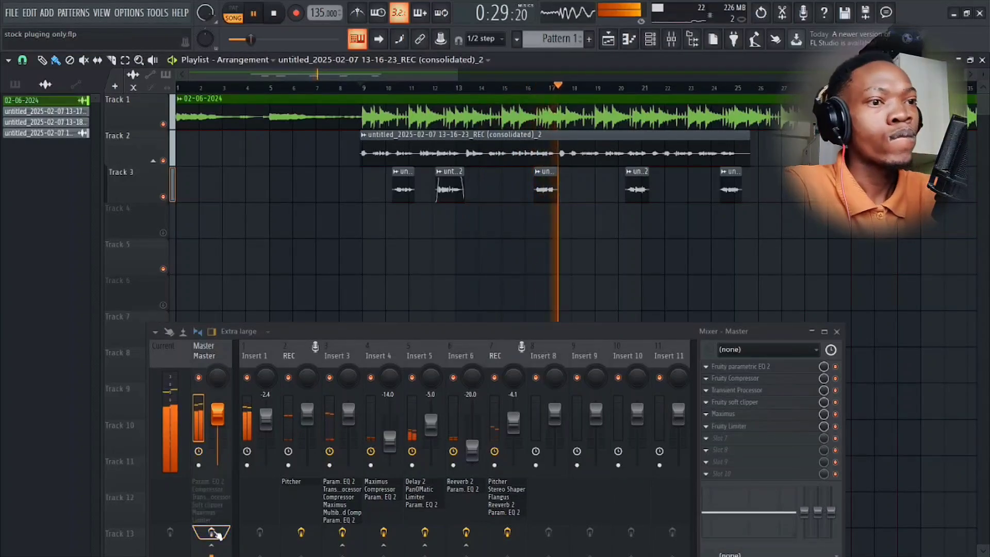
Enable the Master effects again, replay the song from bar 9 with the mixer moved up under the tracks, and stop playback.
click(211, 534)
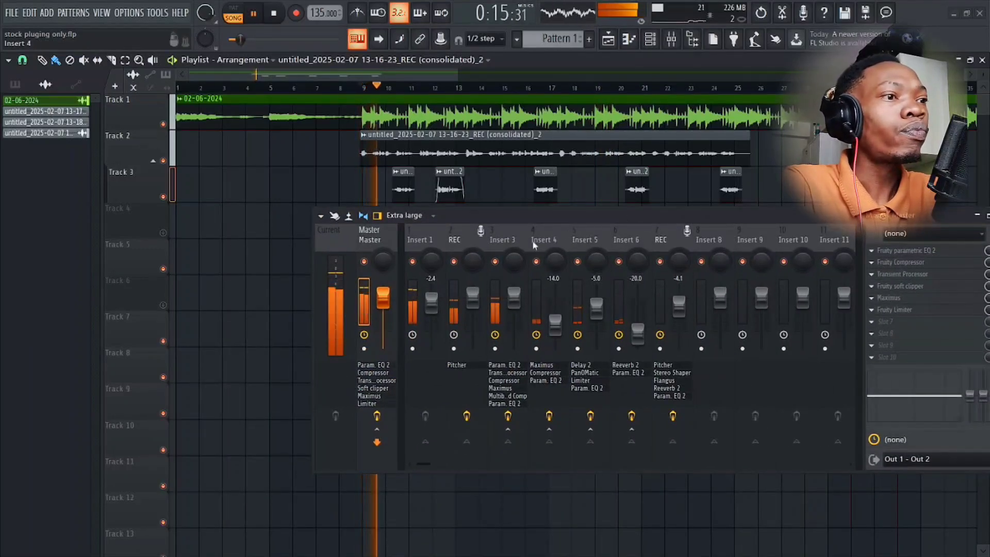
drag(601, 214, 546, 236)
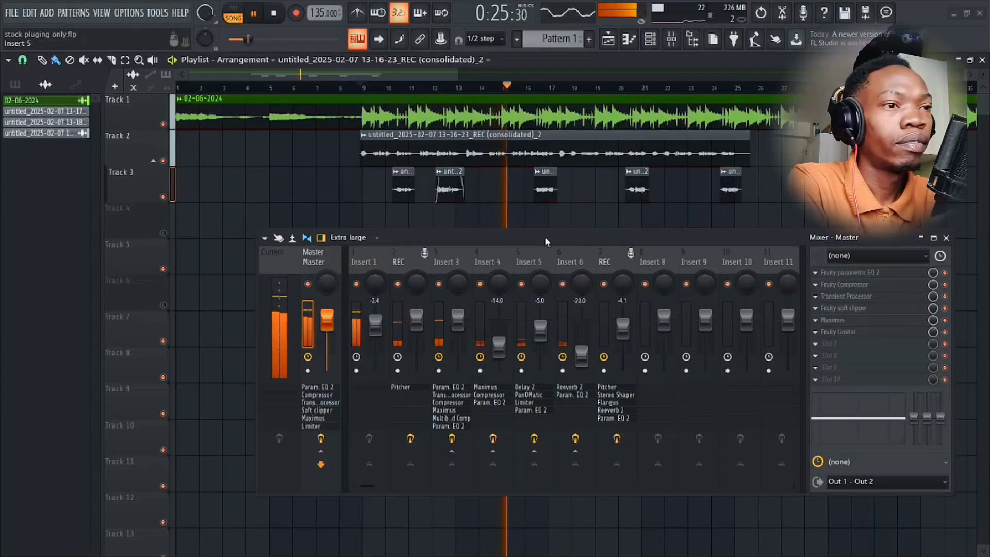
key(space)
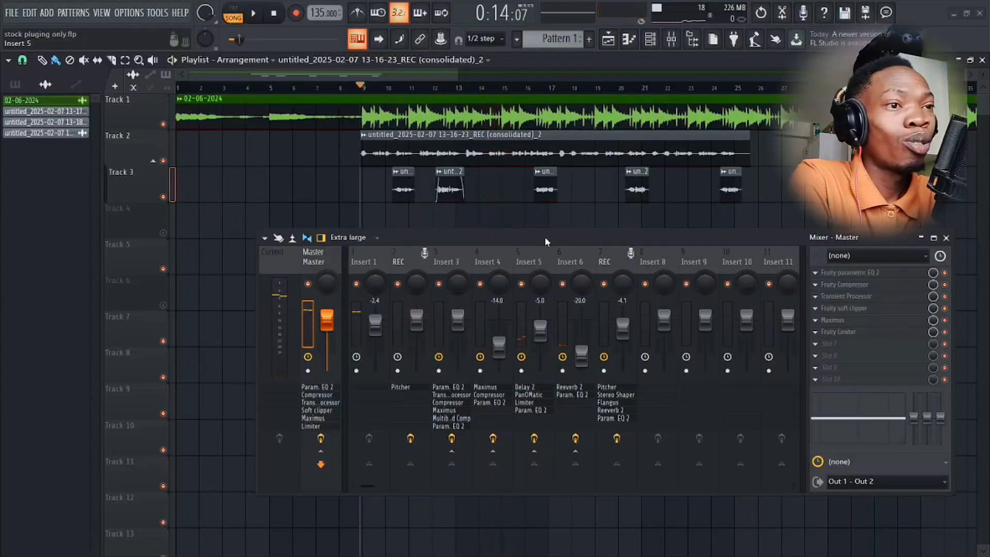